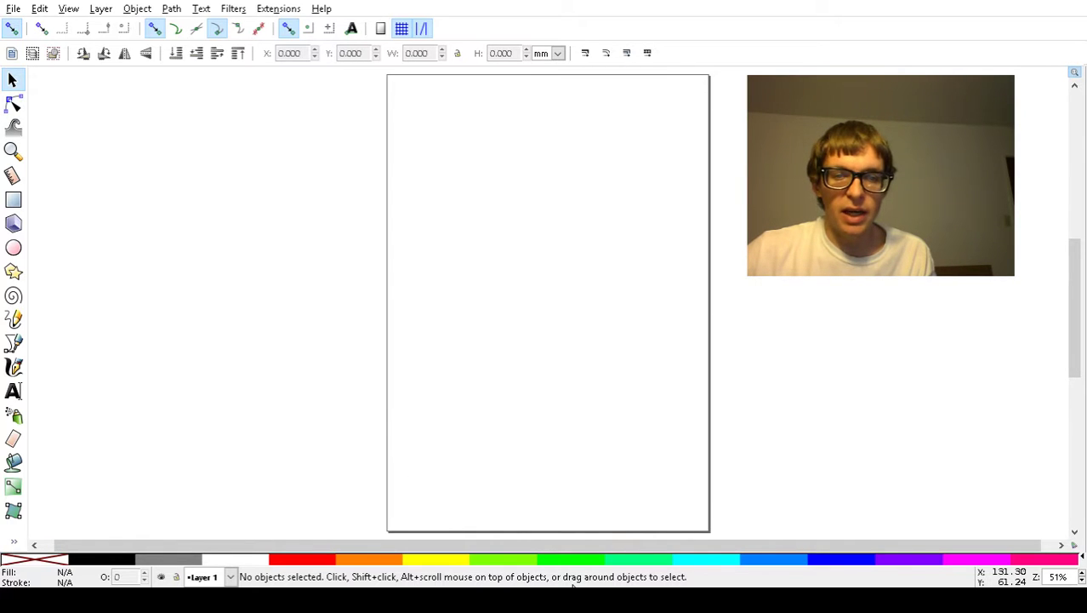
Look through the Help menu and toolbar options without changing anything
left_click(327, 14)
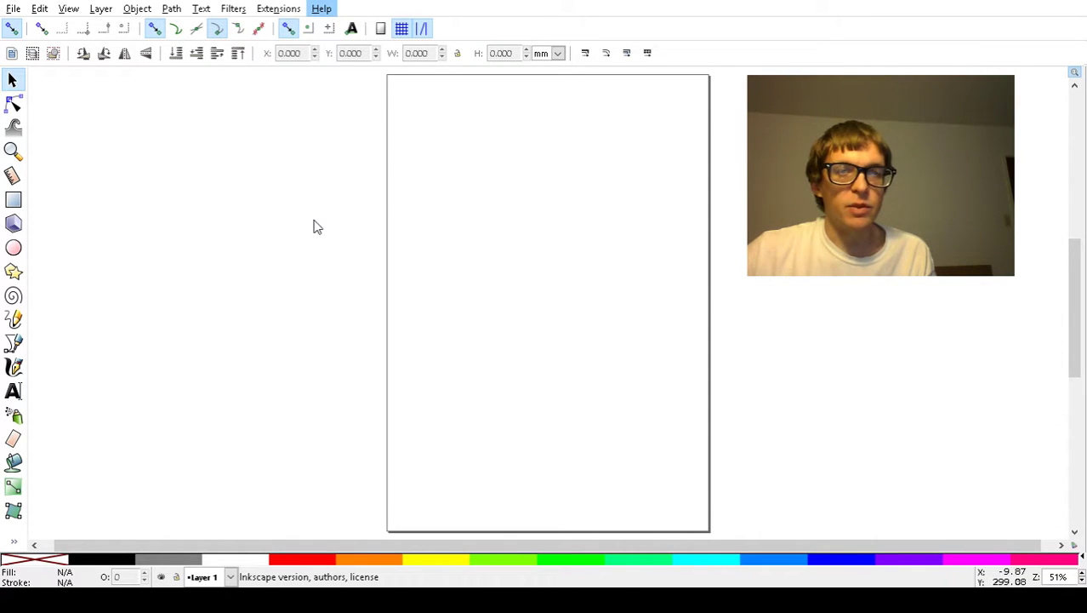
left_click(473, 202)
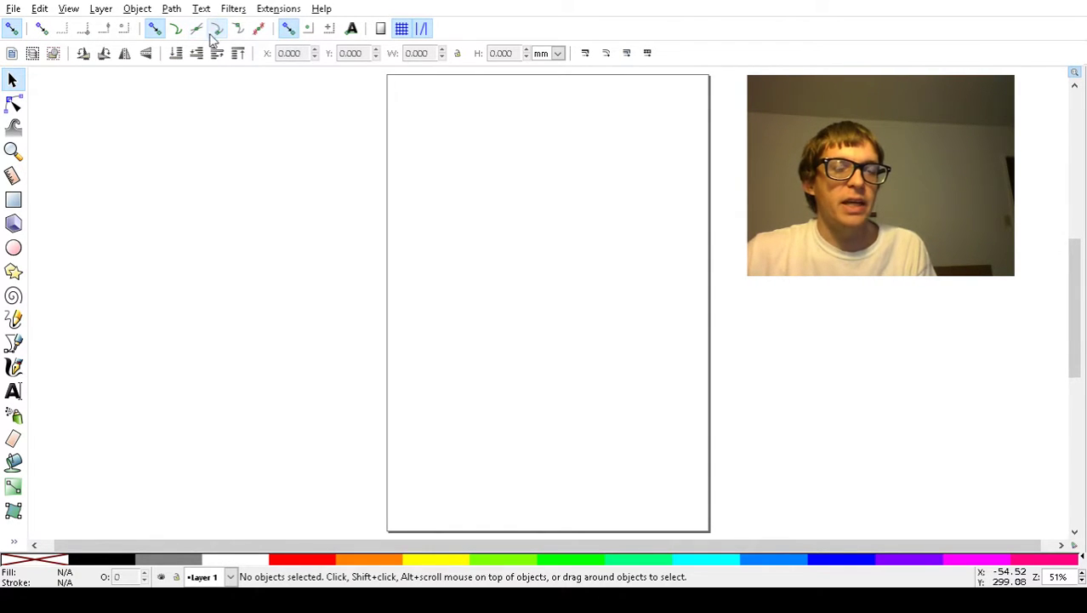
left_click(287, 31)
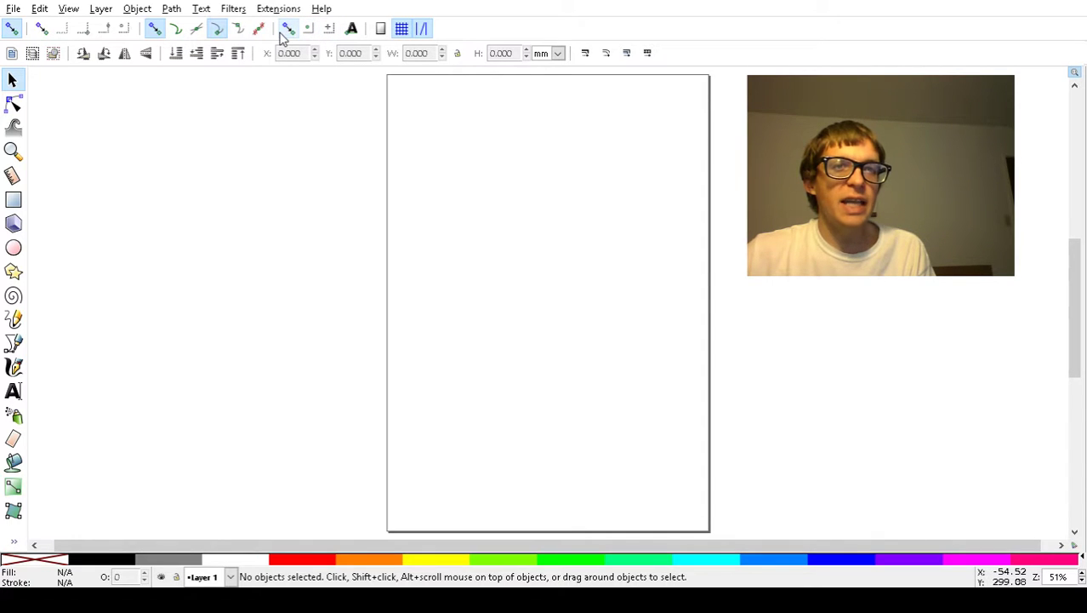
left_click(217, 29)
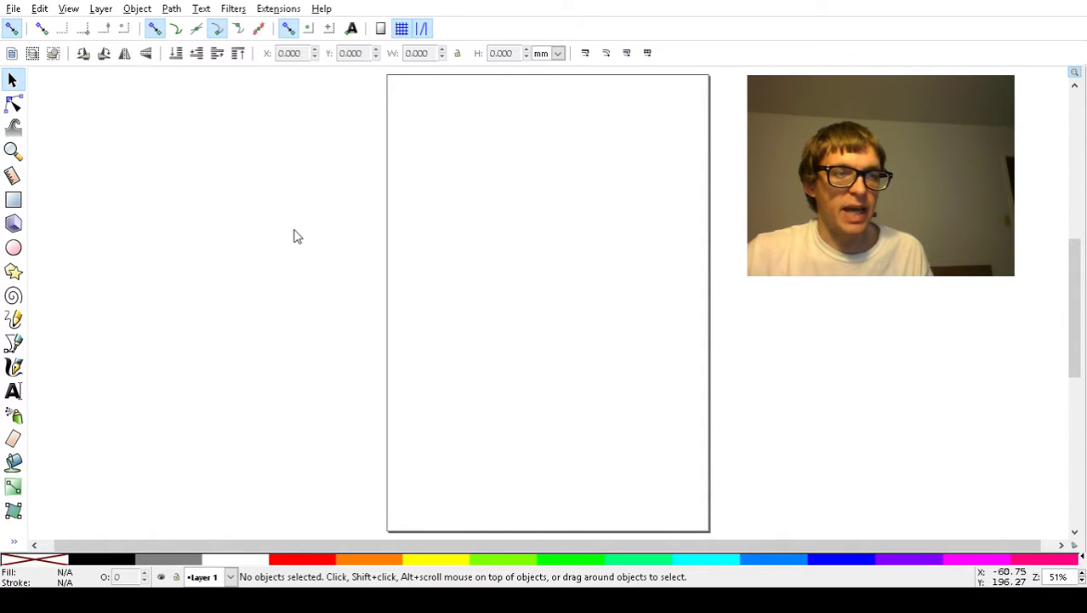
Set a square page size in Document Properties and fit the whole page in the window
left_click(13, 10)
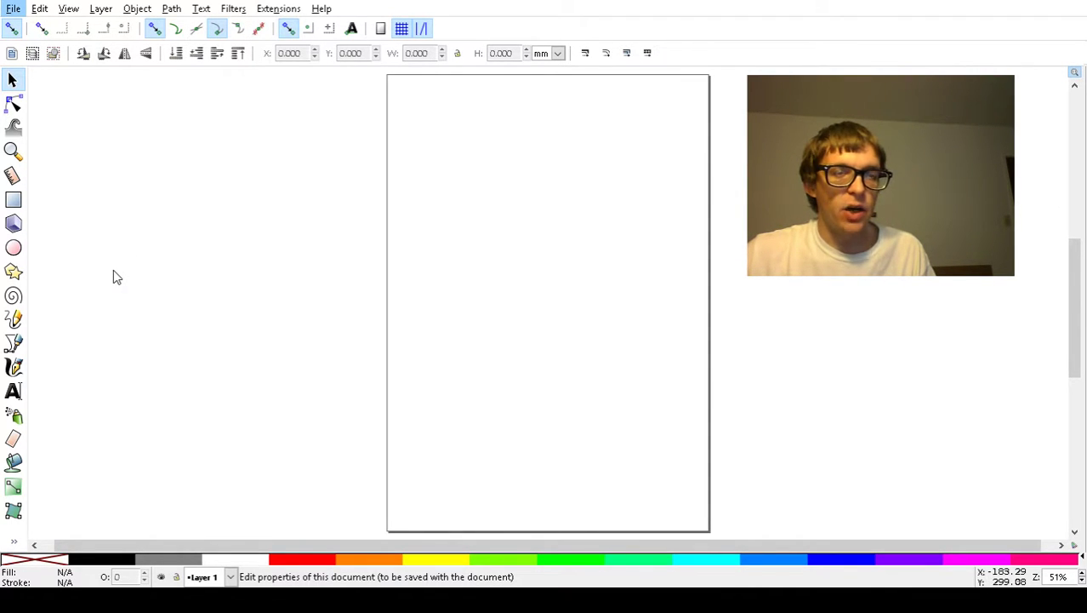
left_click(304, 317)
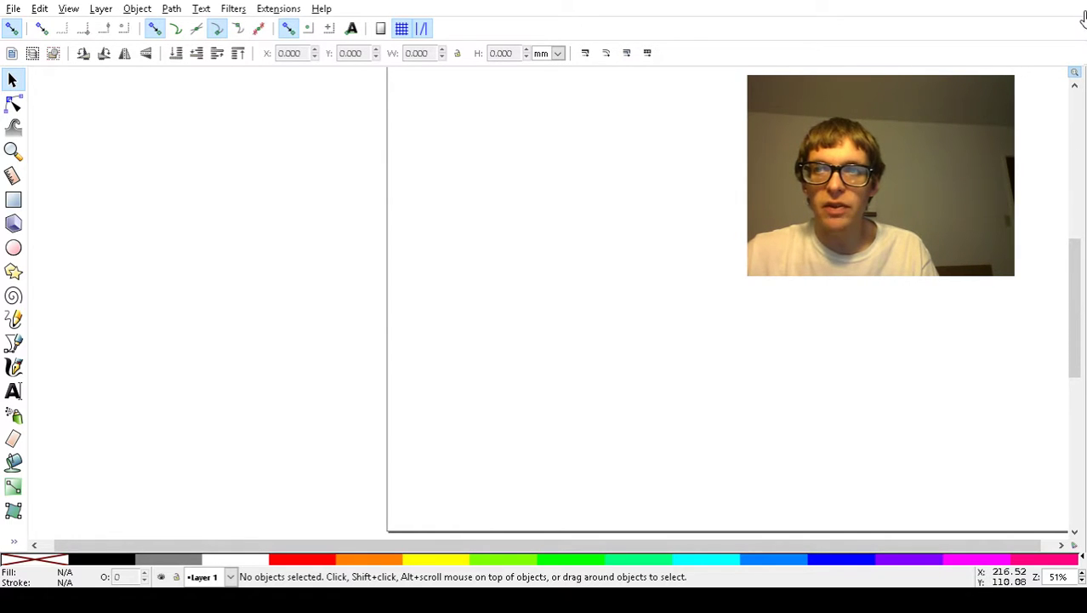
key("5")
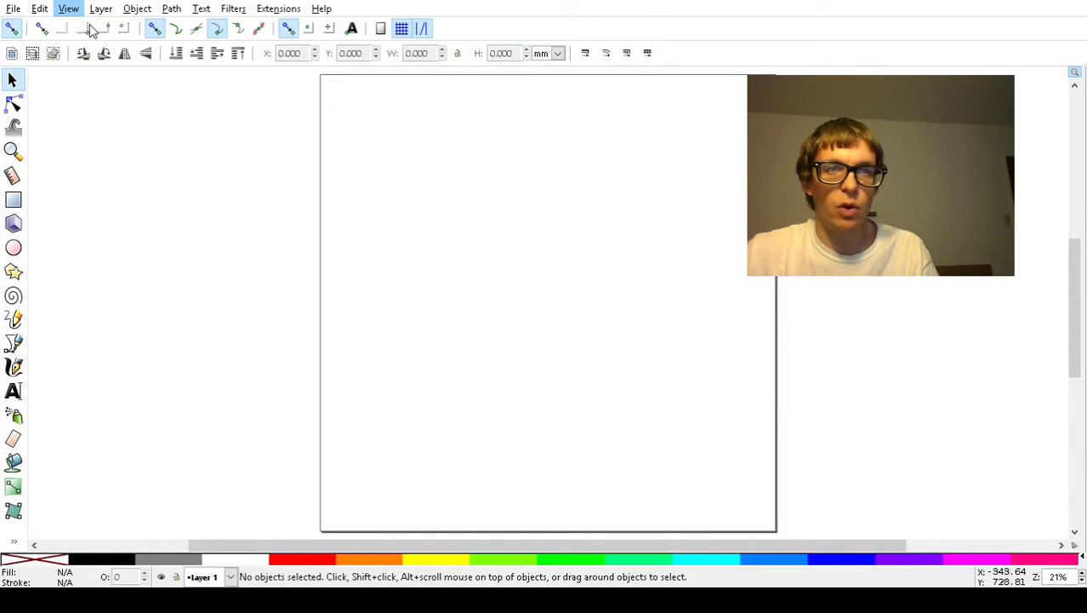
key("2")
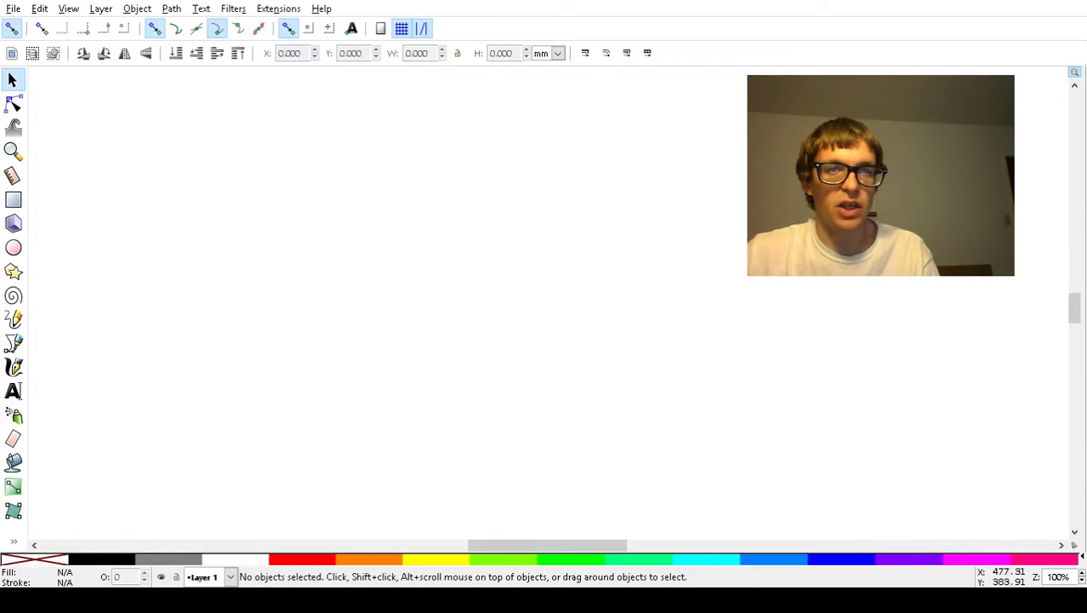
key("5")
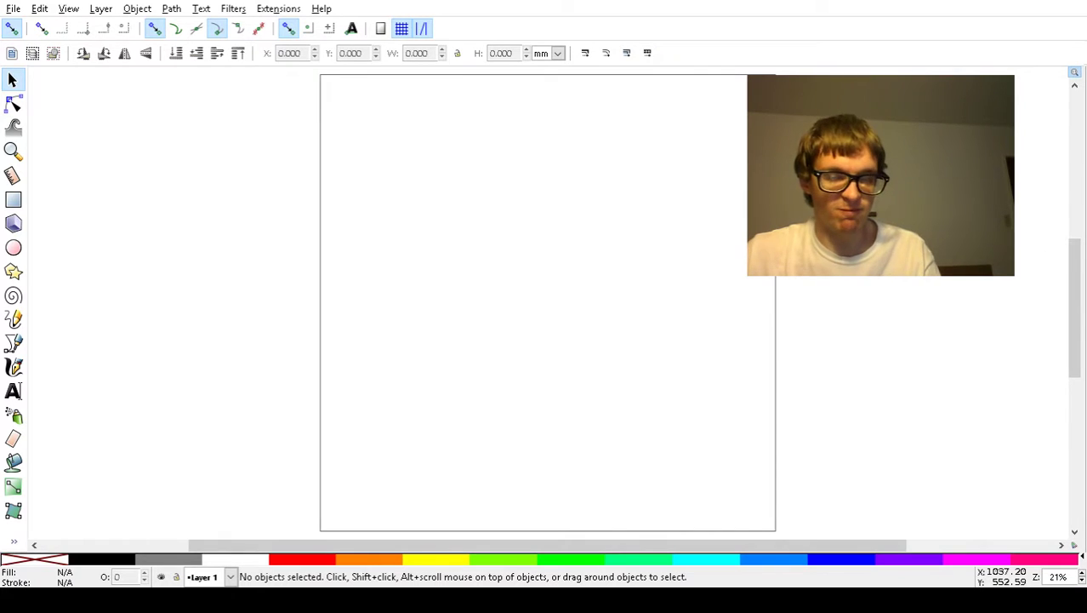
Save the blank document as drawing.svg in the Desktop inkscape folder with Ctrl+S
key("ctrl+s")
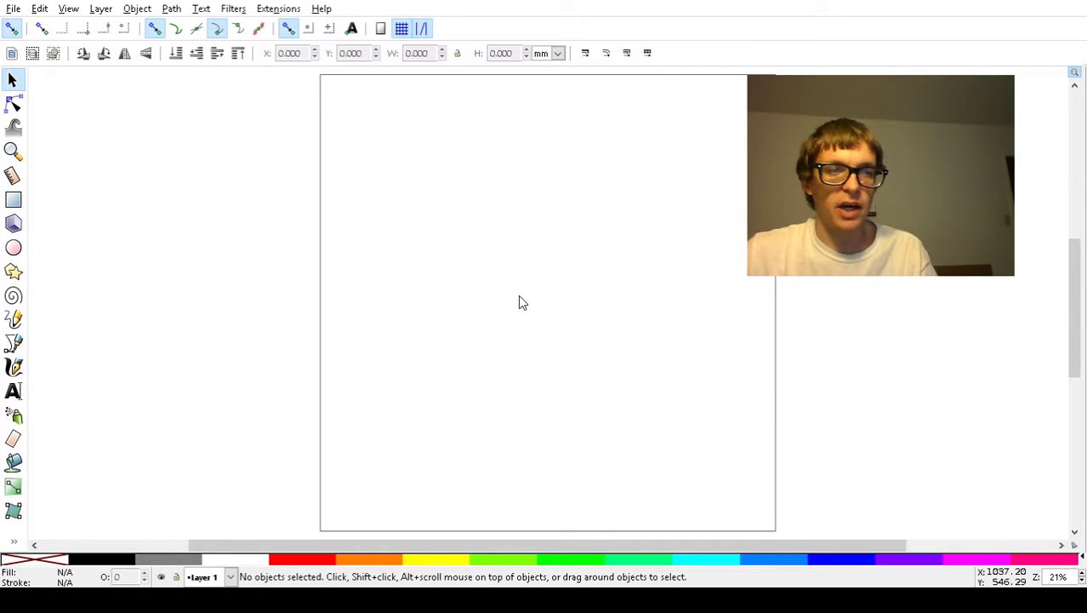
key("ctrl+s")
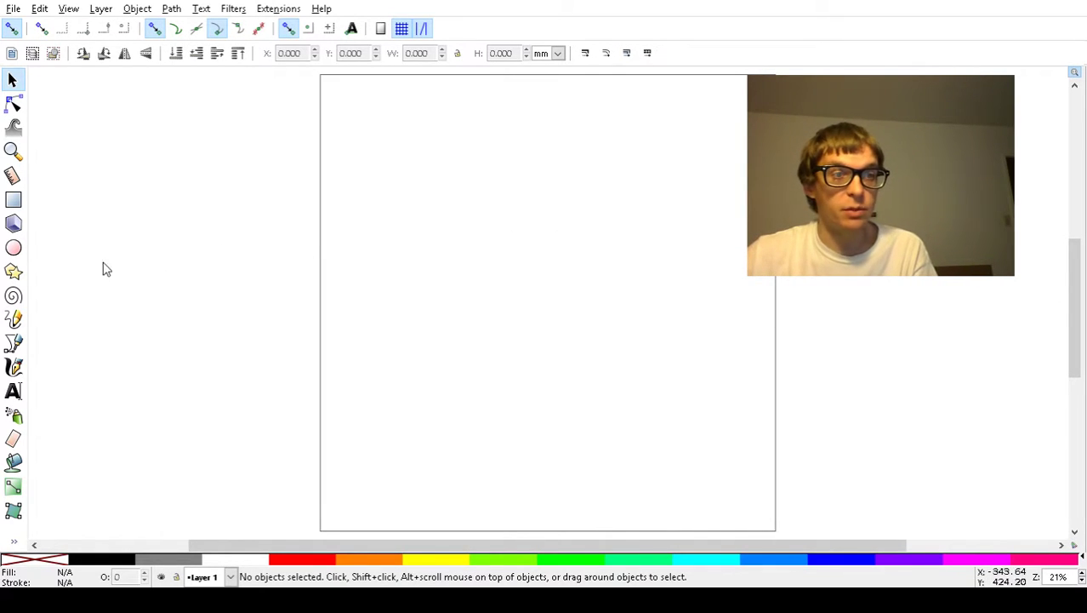
Draw a magenta circle on the page, then draw and delete a trial 3D box
left_click(13, 248)
left_click_drag(410, 238, 565, 391)
left_click(12, 223)
left_click_drag(243, 223, 213, 238)
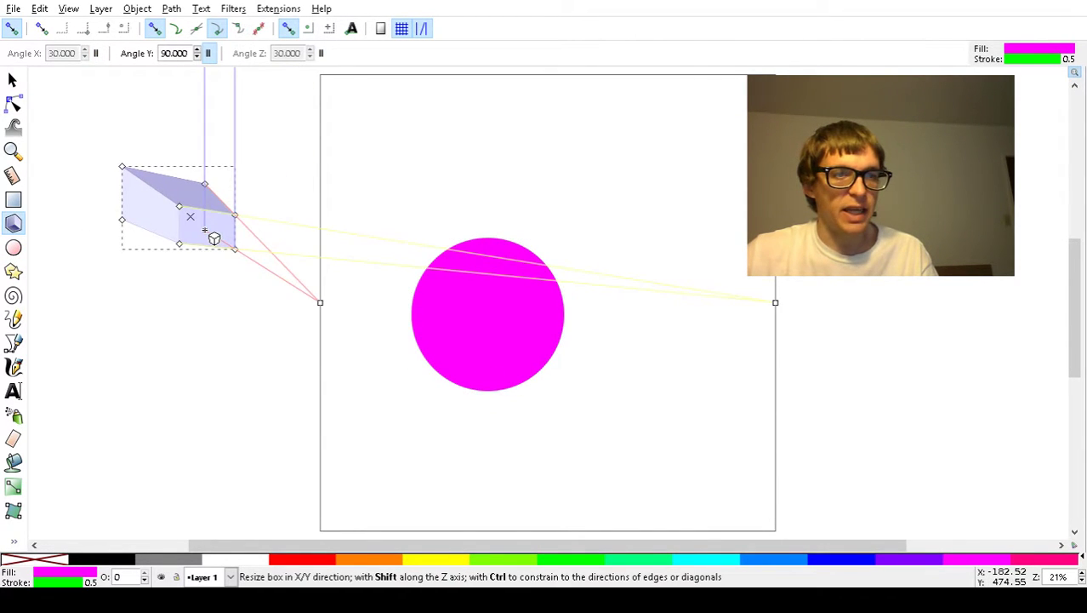
key("Delete")
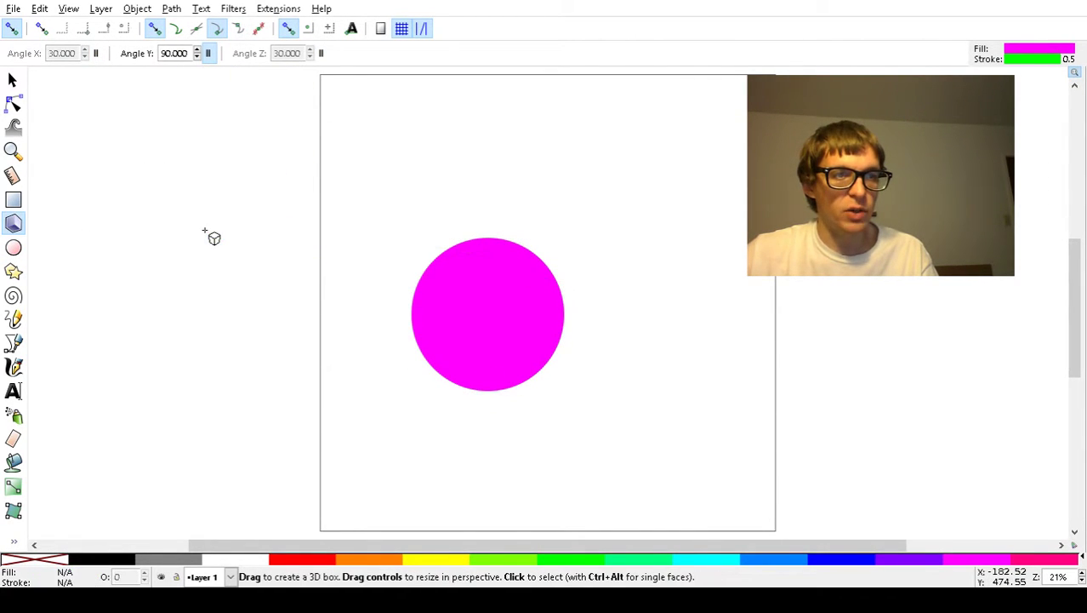
Draw a polygon with 8 corners, then a rectangle above the octagon
left_click(13, 272)
left_click_drag(253, 343, 252, 250)
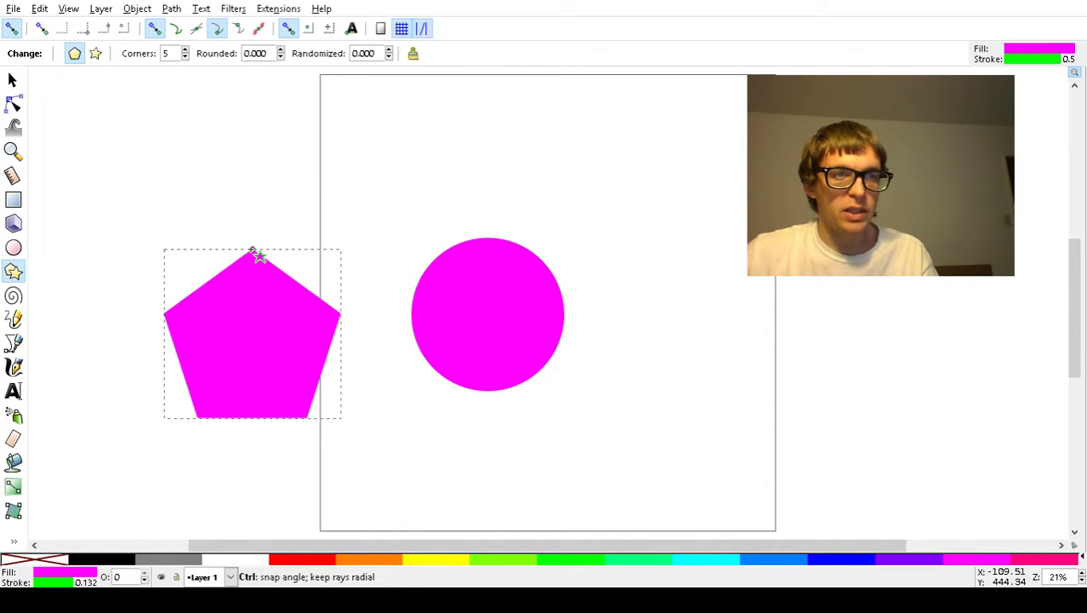
left_click(184, 58)
left_click(185, 58)
left_click(185, 50)
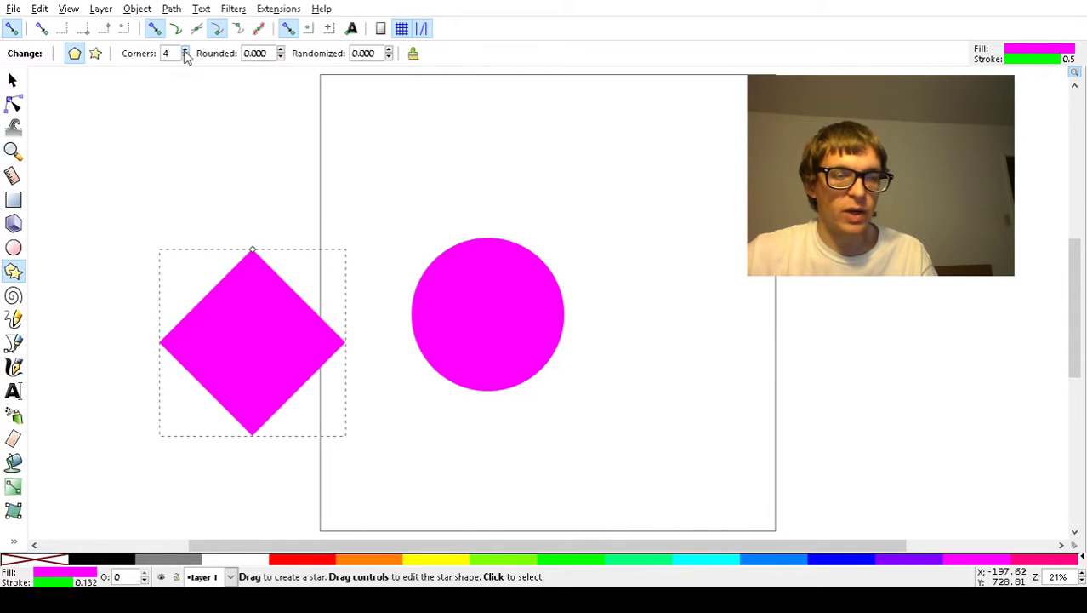
left_click(186, 50)
left_click(186, 50)
left_click(186, 51)
left_click(186, 50)
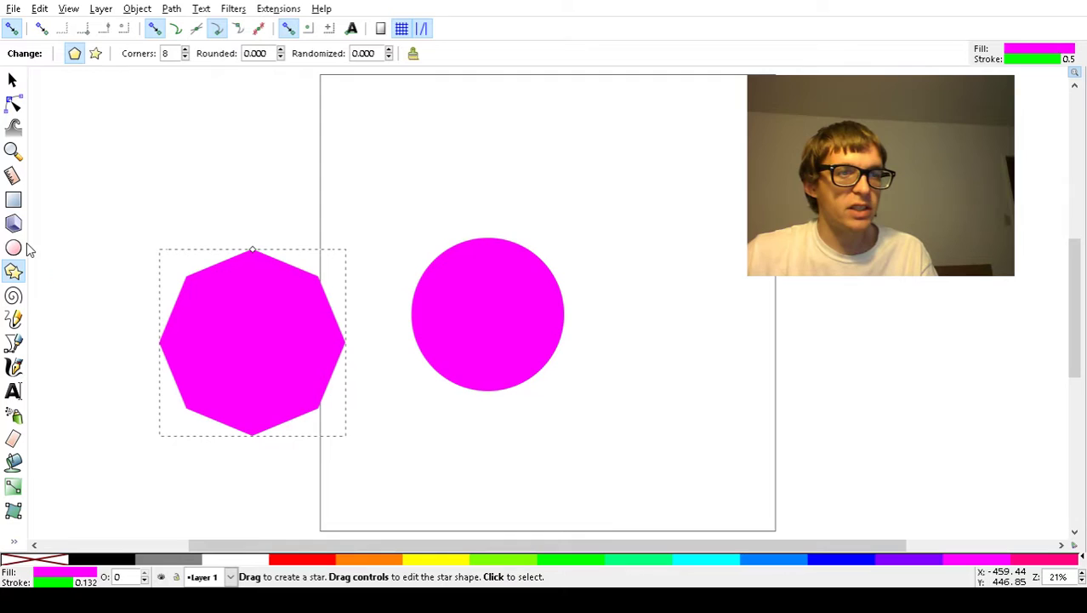
left_click(15, 202)
left_click_drag(214, 153, 345, 223)
Recolour the rectangle with green, spring green and then violet fills
left_click(12, 79)
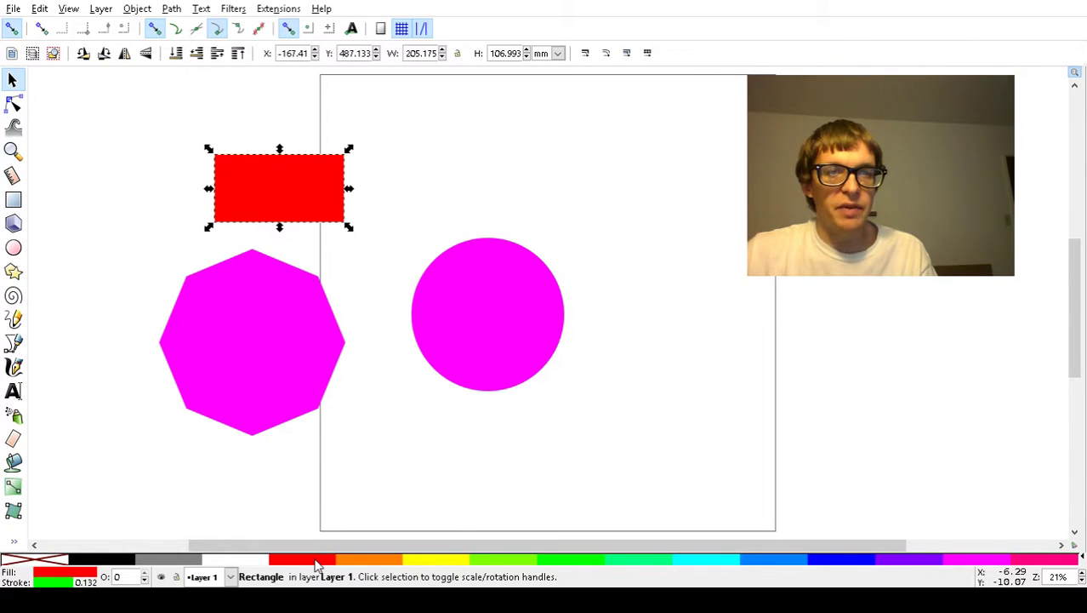
left_click(564, 562)
left_click(636, 558)
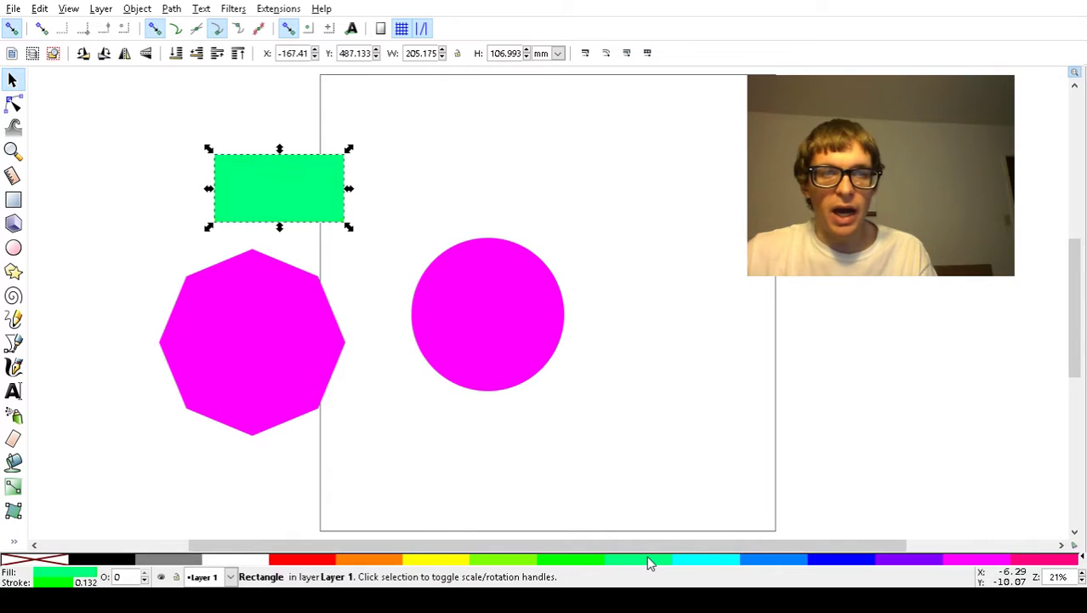
left_click(893, 565)
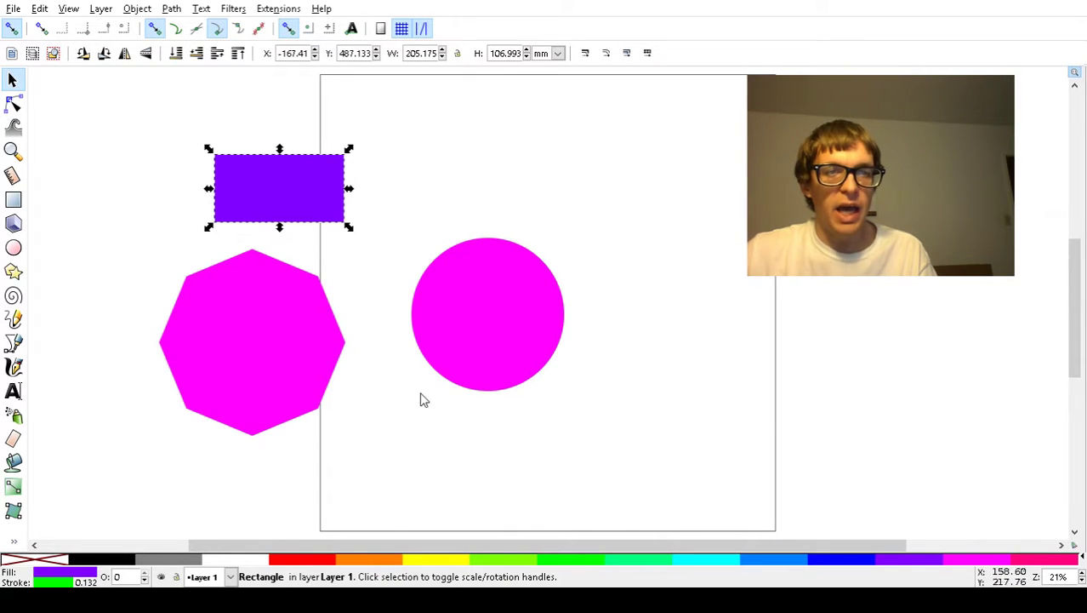
left_click(13, 81)
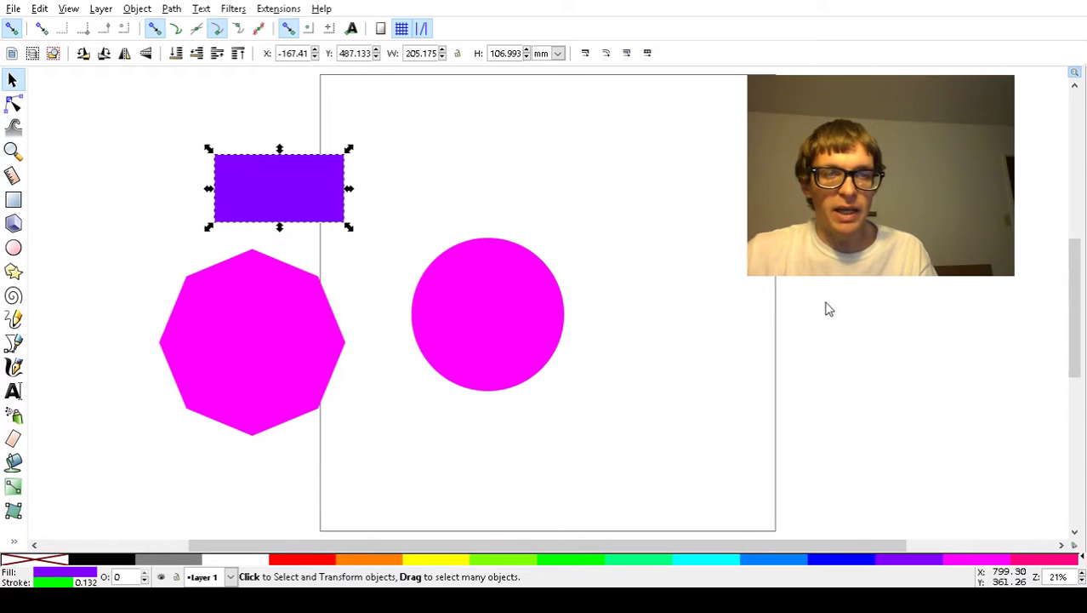
Select all three shapes and delete them, leaving the page empty
key("Escape")
key("ctrl+a")
key("Delete")
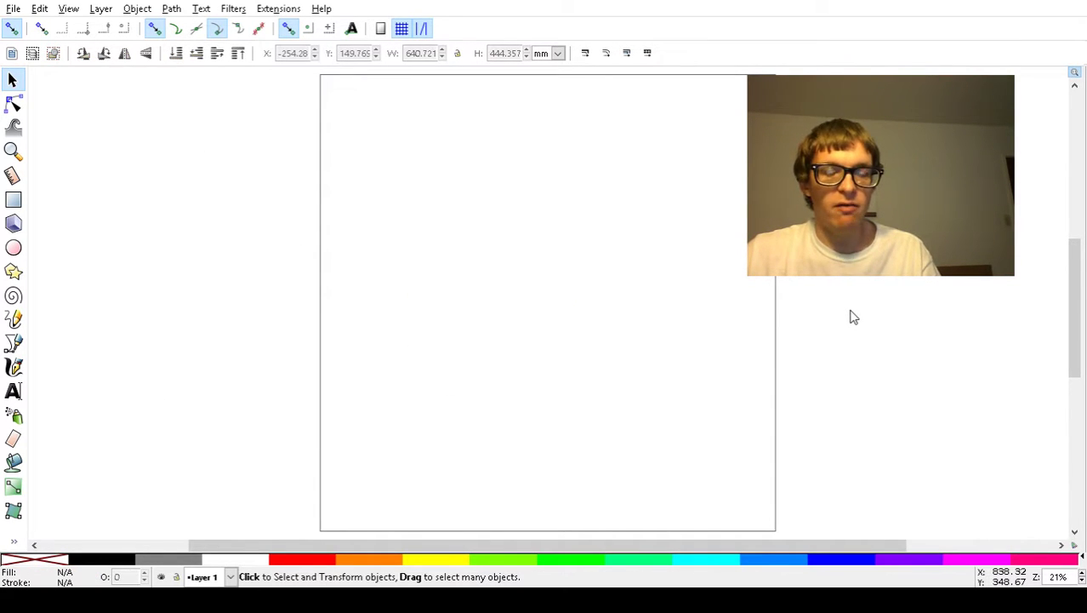
Set the page background to cyan in Document Properties and save drawing.svg
left_click(13, 12)
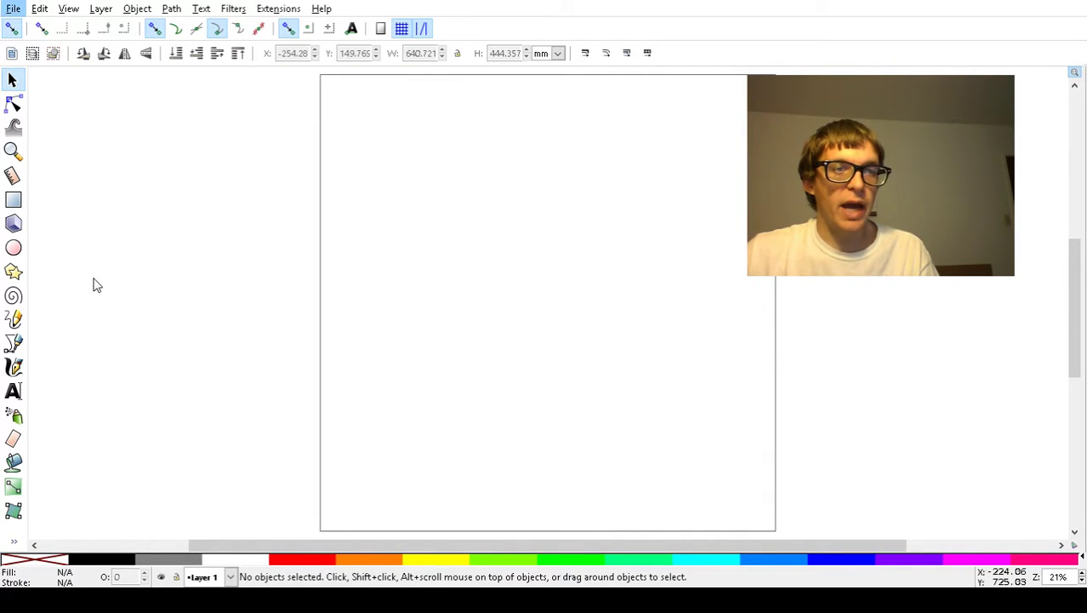
key("Escape")
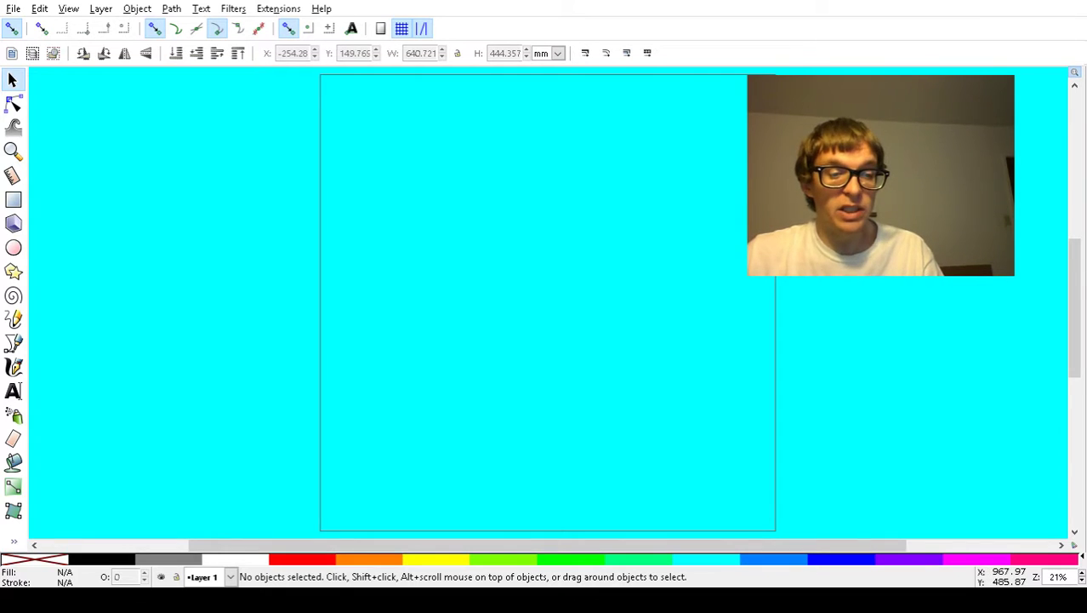
key("ctrl+s")
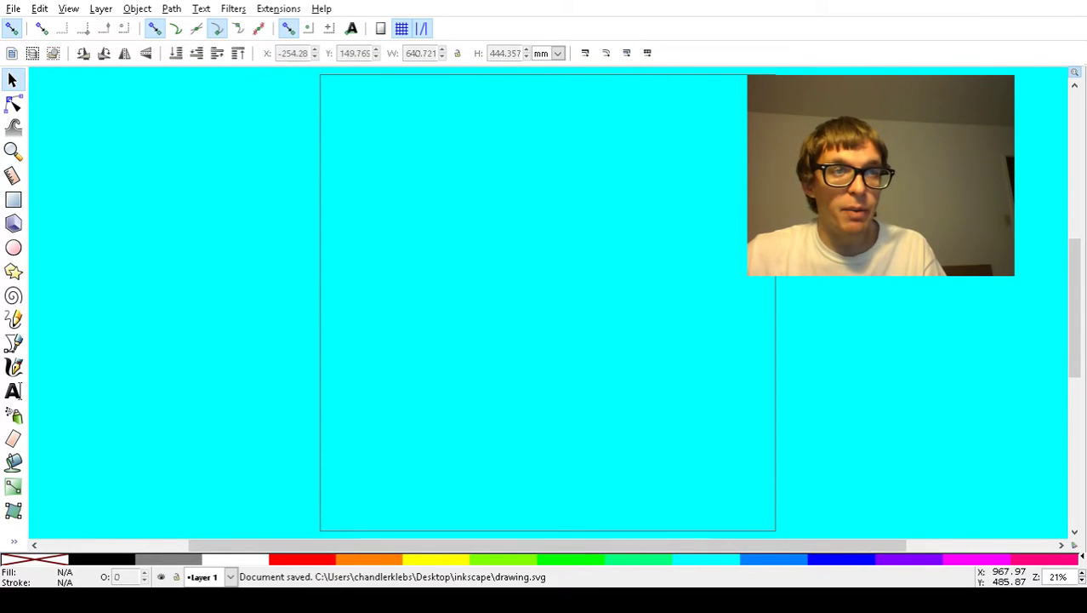
key("ctrl+s")
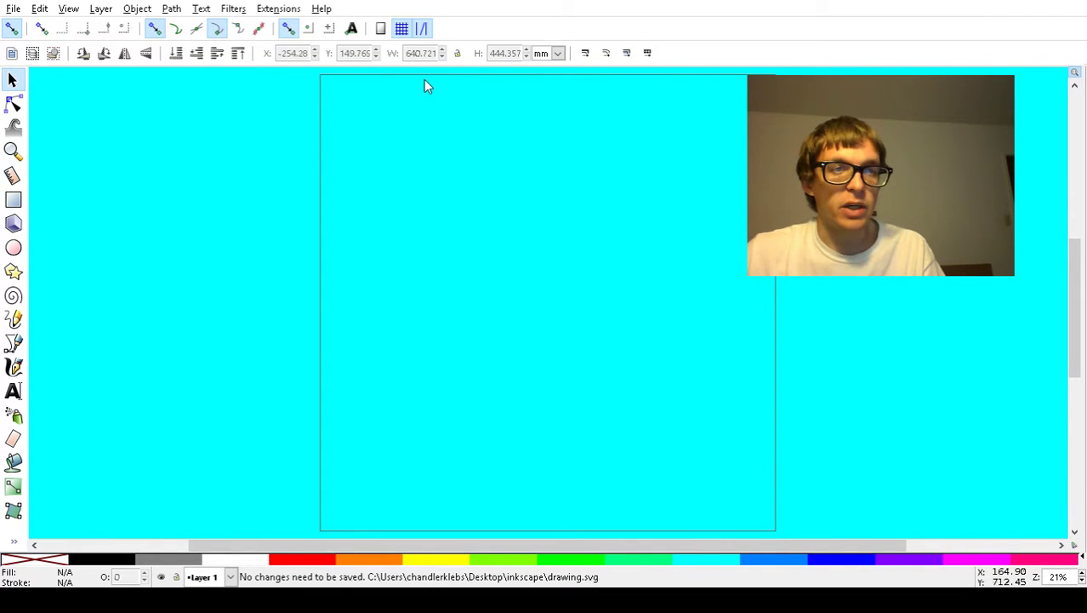
Draw a purple square rectangle near the top of the page
left_click(13, 9)
mouse_move(39, 8)
left_click(284, 131)
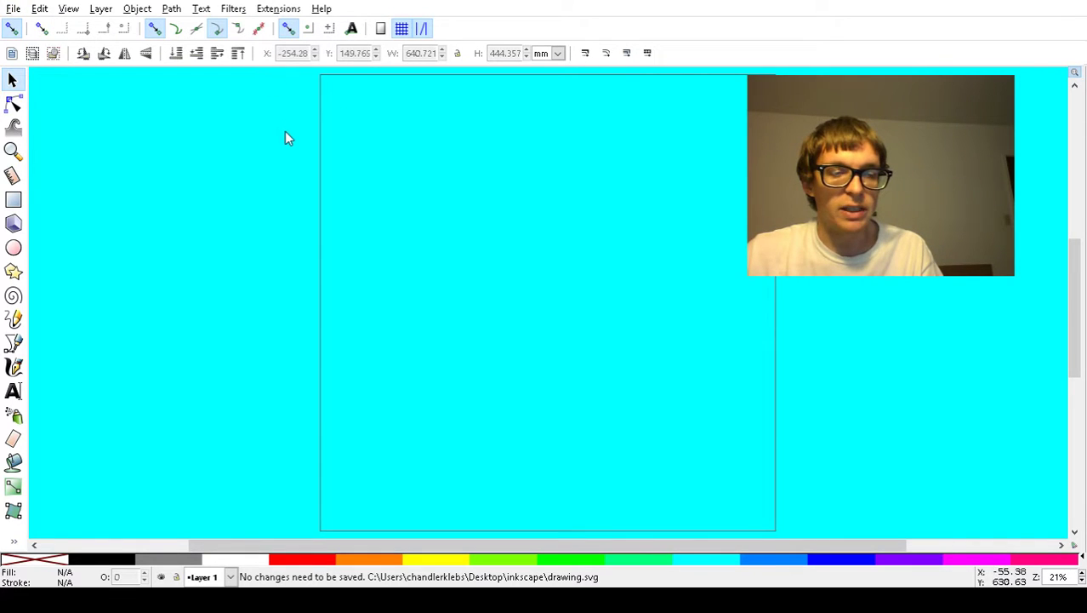
left_click(13, 200)
left_click_drag(419, 205, 505, 289)
left_click(13, 79)
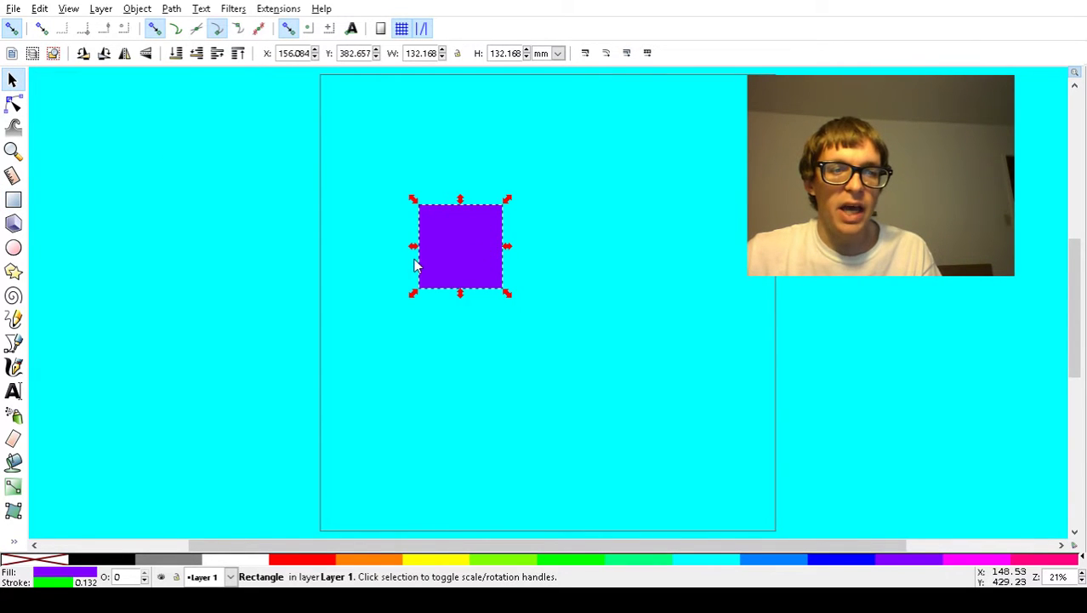
Give the square an orange outline, then remove the outline
left_click(381, 557, "shift")
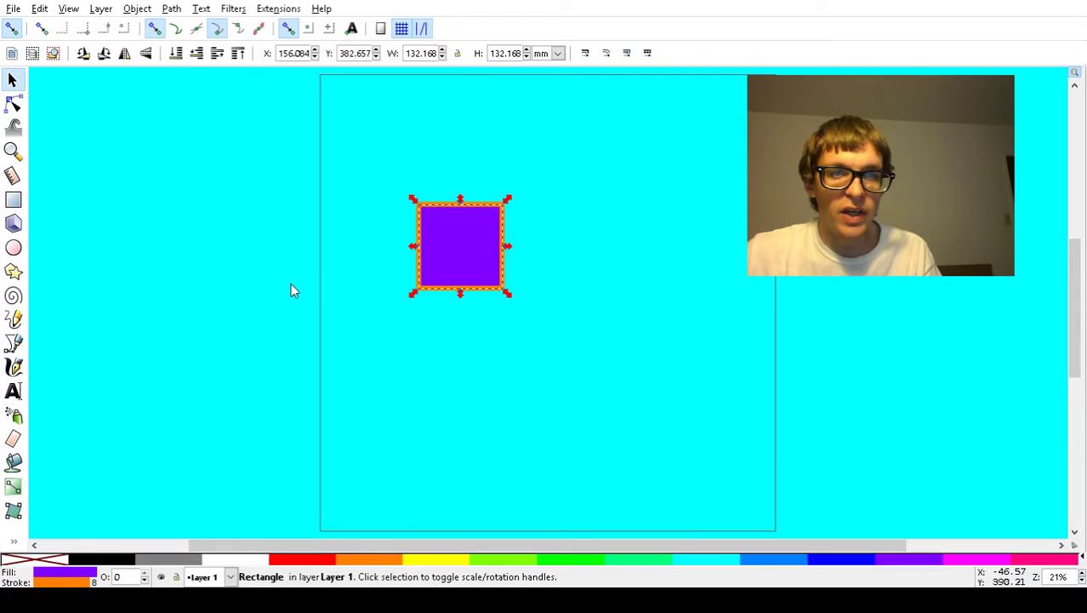
left_click(275, 213)
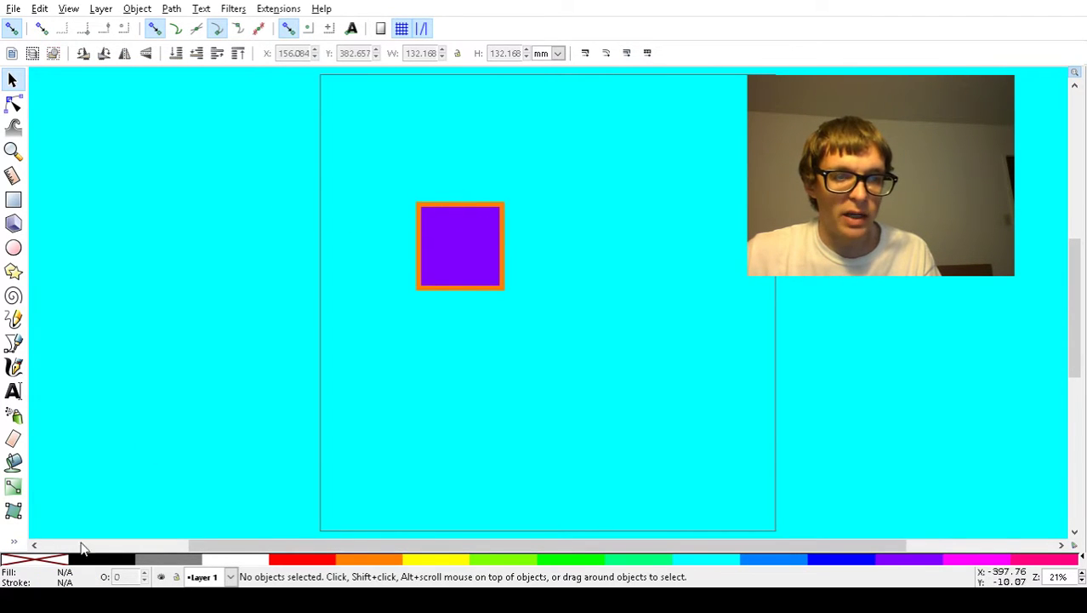
left_click(446, 256)
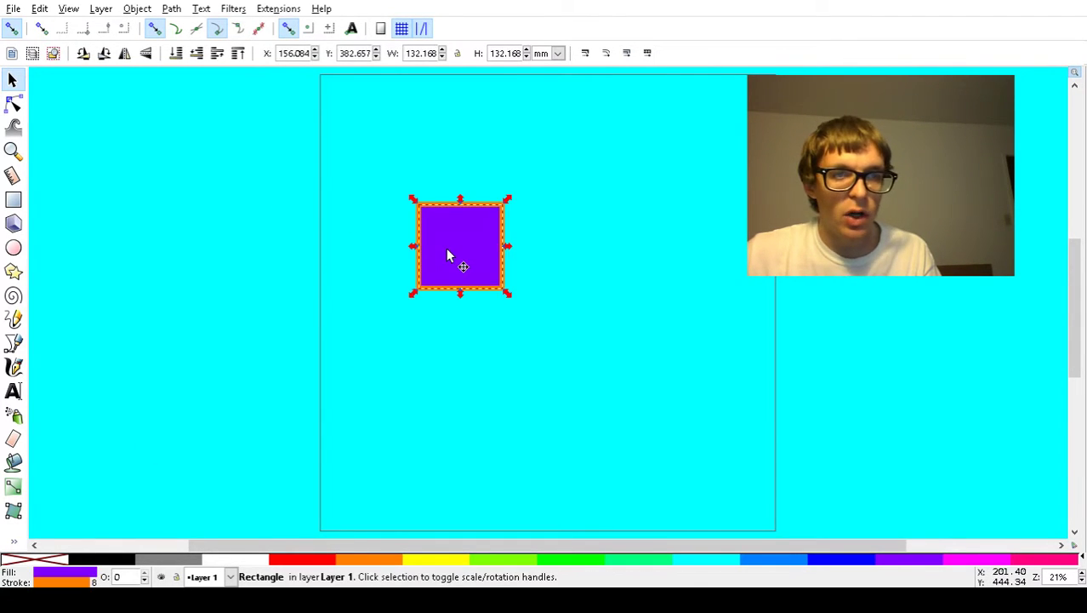
middle_click(83, 578)
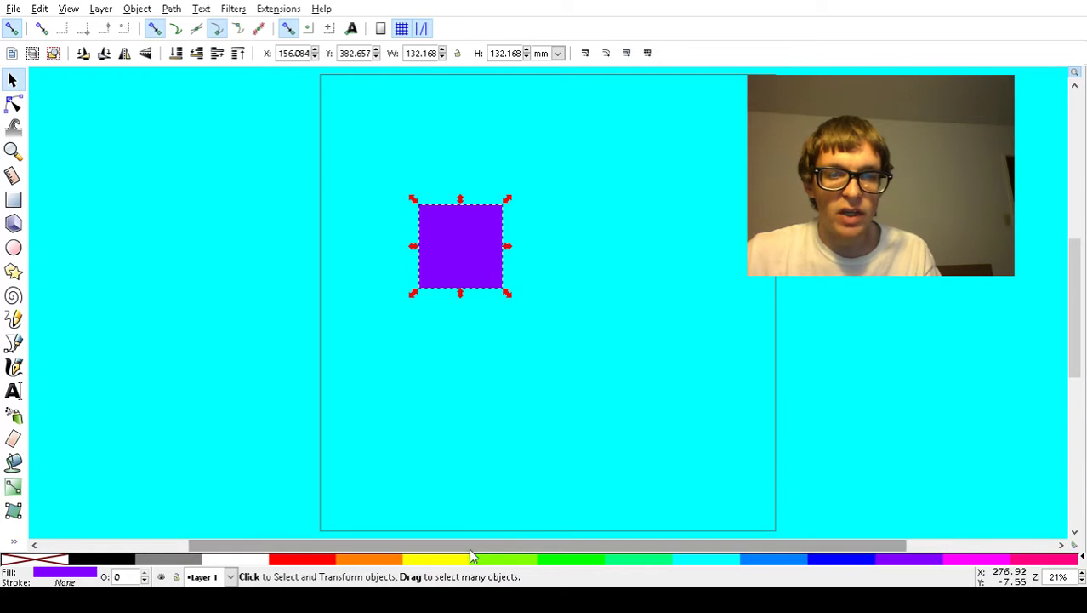
Try yellow, spring green and blue fills on the square, ending with black
left_click(451, 567)
left_click(669, 561)
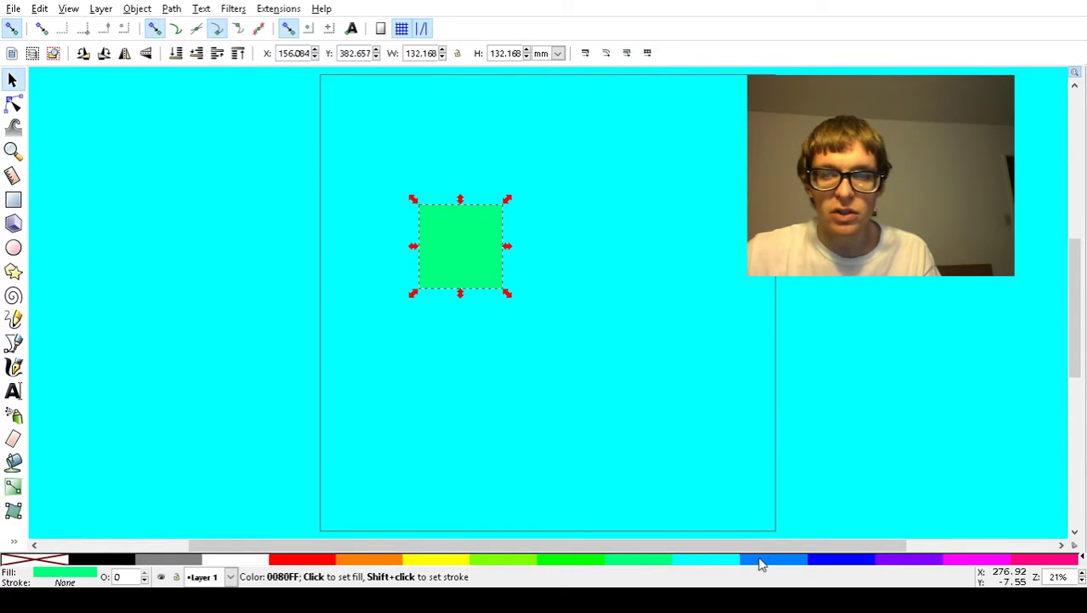
left_click(811, 563)
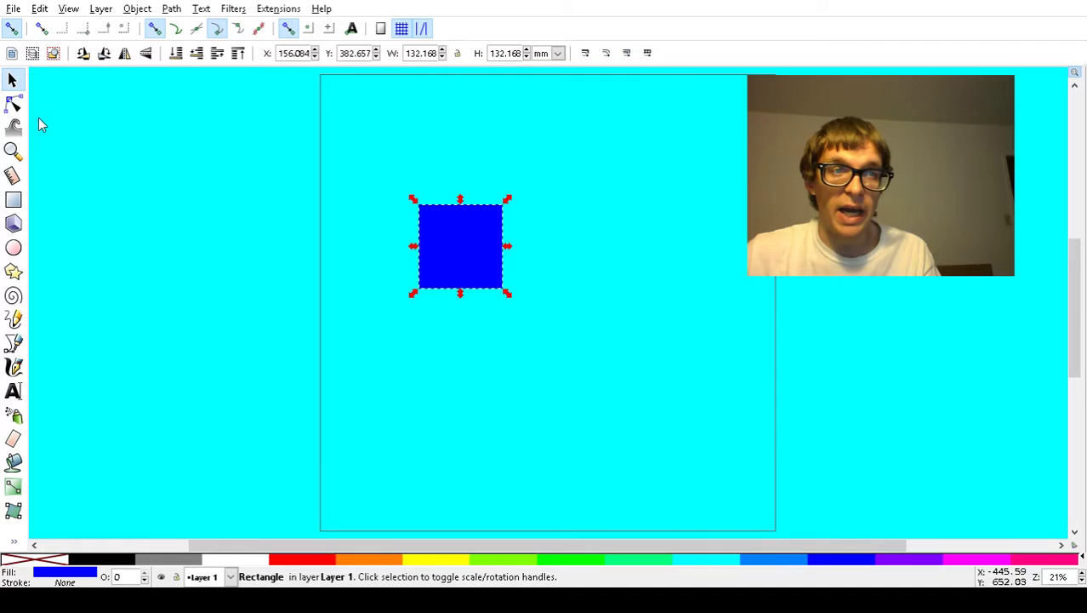
left_click(119, 565)
Reposition the black square on the page and save the drawing
left_click_drag(454, 238, 511, 210)
key("ctrl+s")
key("ctrl+s")
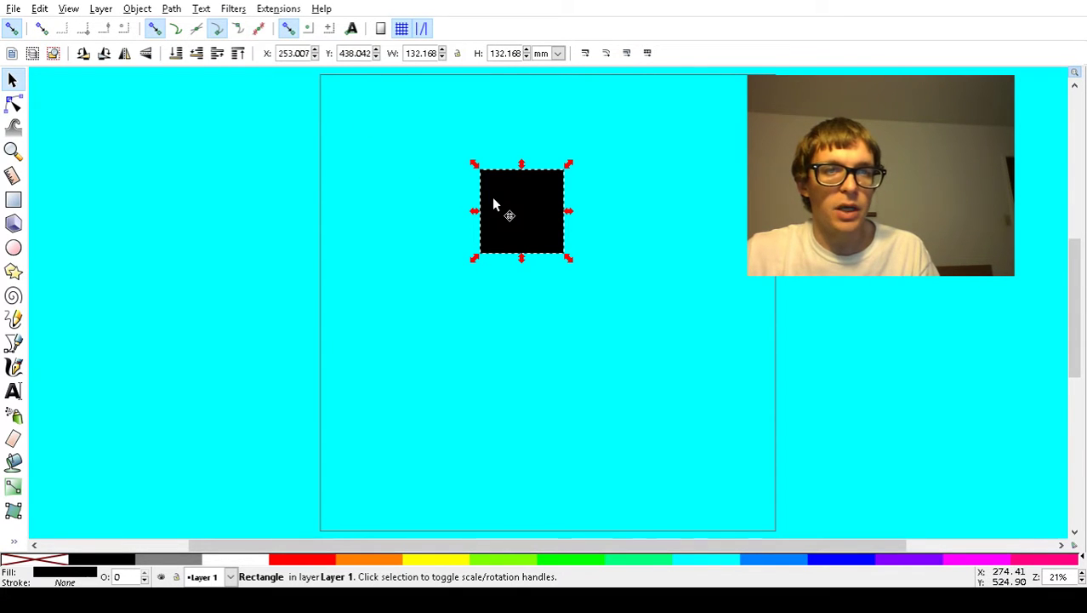
mouse_move(512, 204)
left_mouse_down()
mouse_move(474, 208)
mouse_move(520, 211)
left_mouse_up()
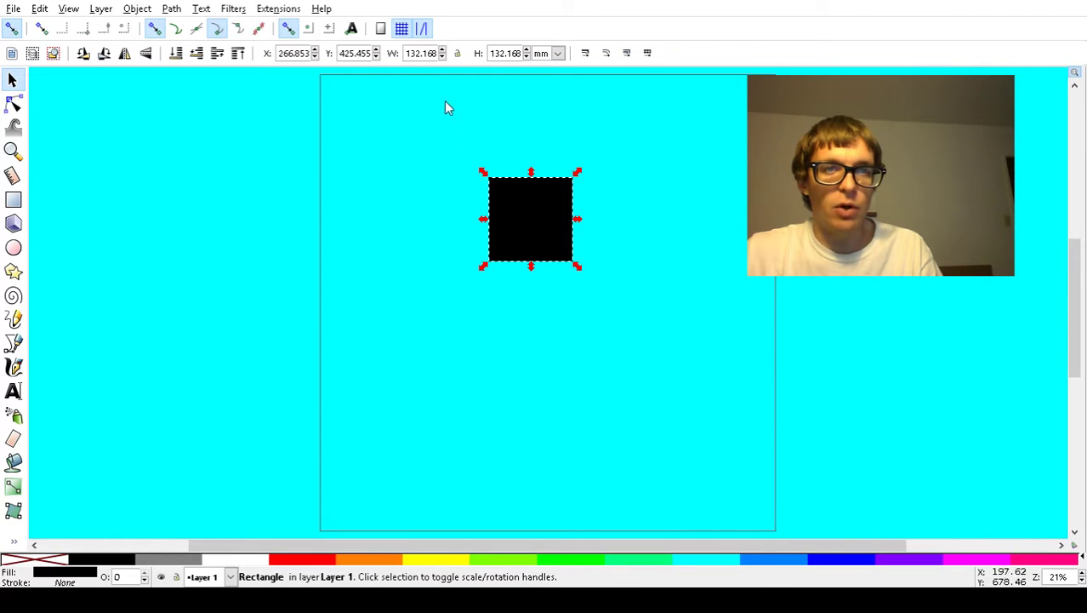
Set the square's width and height to 90 mm each
double_click(419, 54)
type("9")
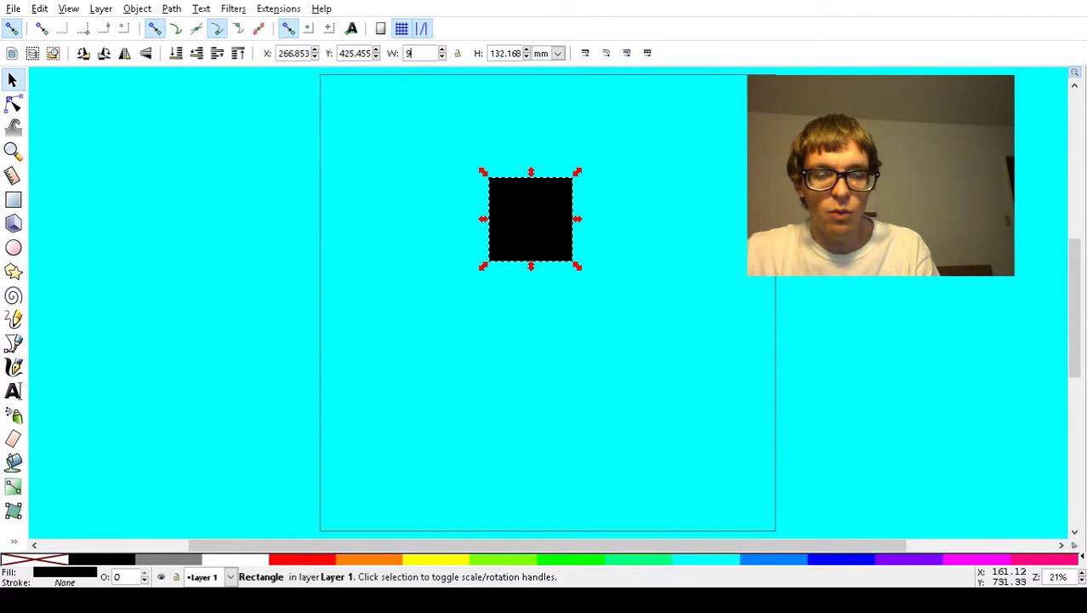
type("0")
key("Return")
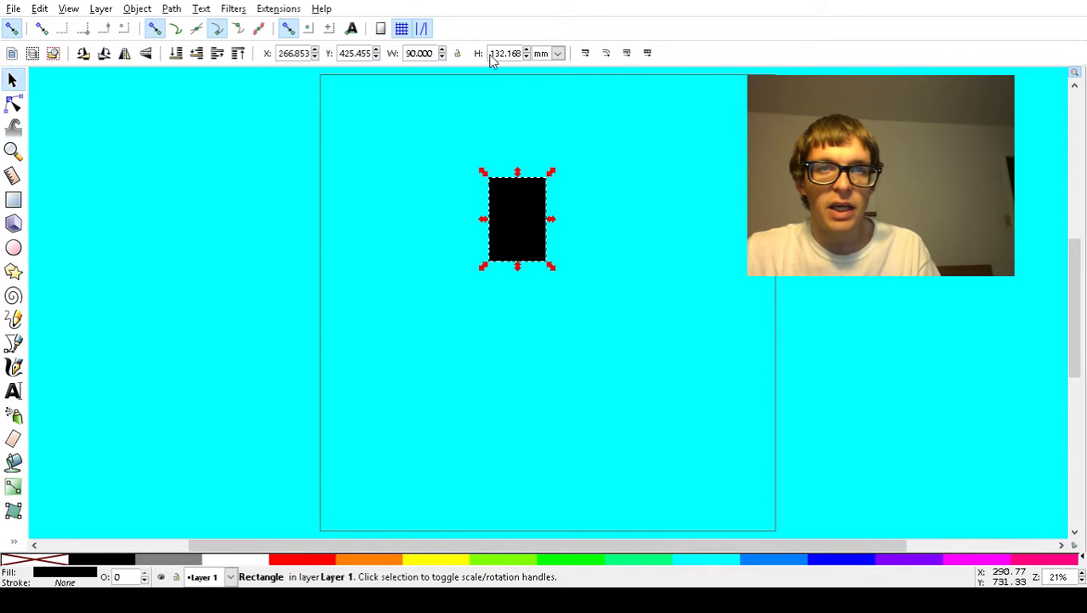
double_click(514, 56)
type("90")
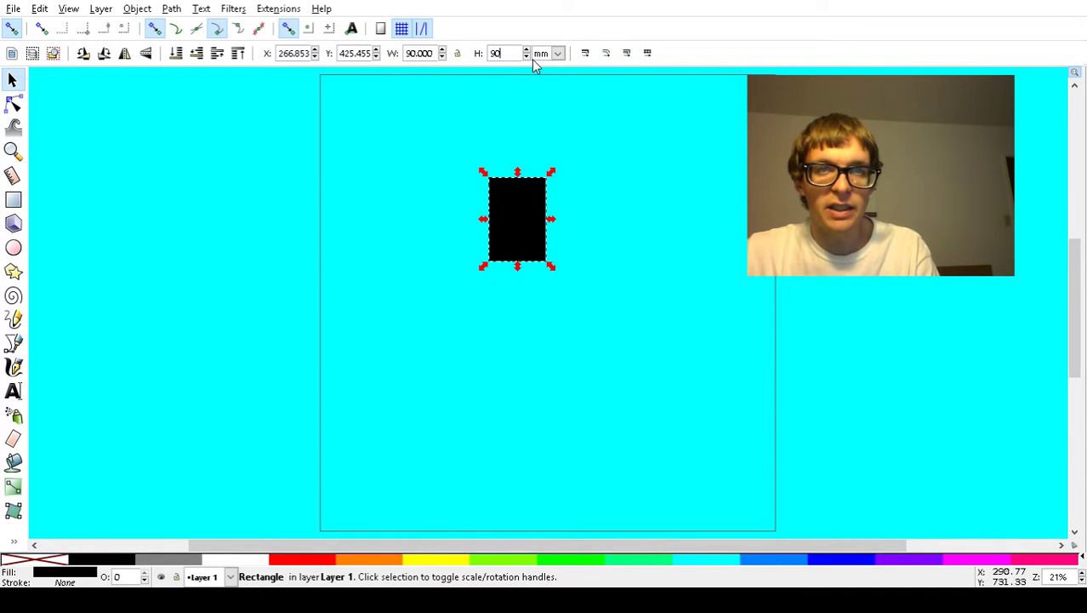
key("Return")
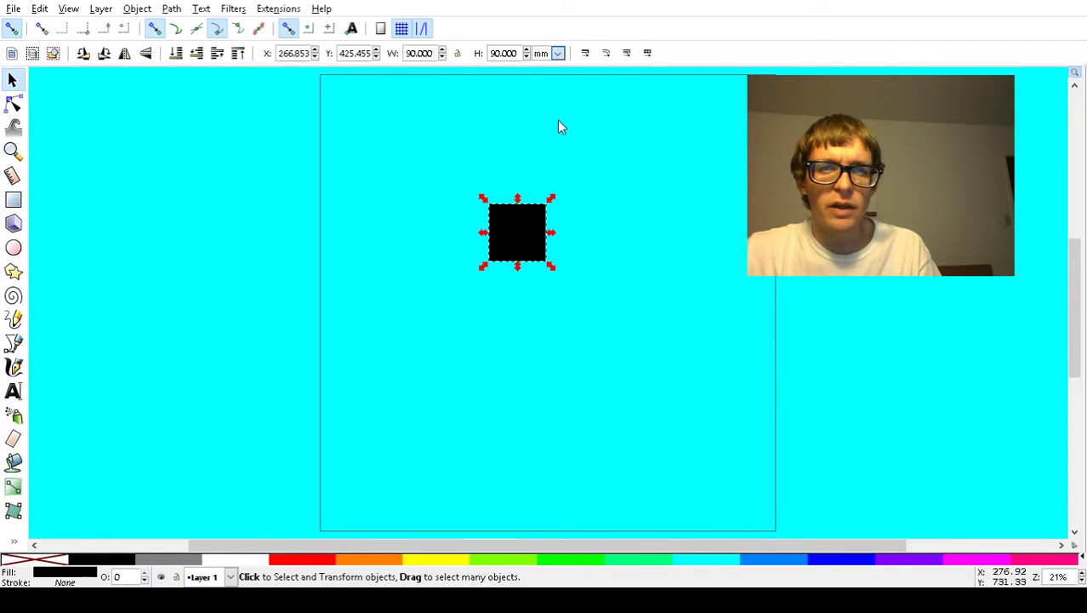
key("Up")
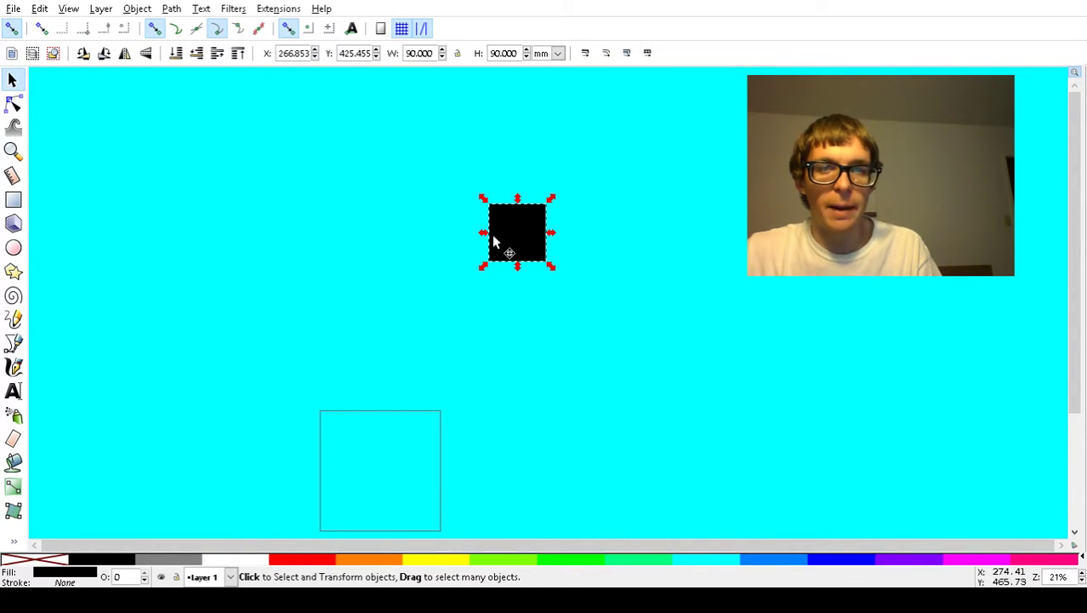
Move the old square off the page and draw a new square near the upper left
left_click_drag(509, 237, 394, 285)
key("5")
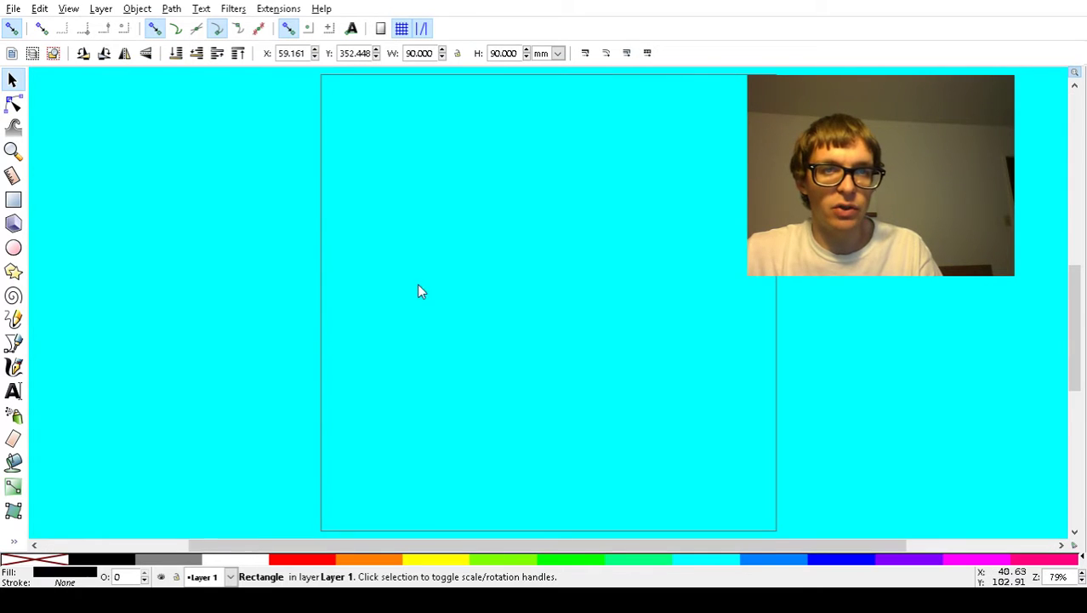
key("Escape")
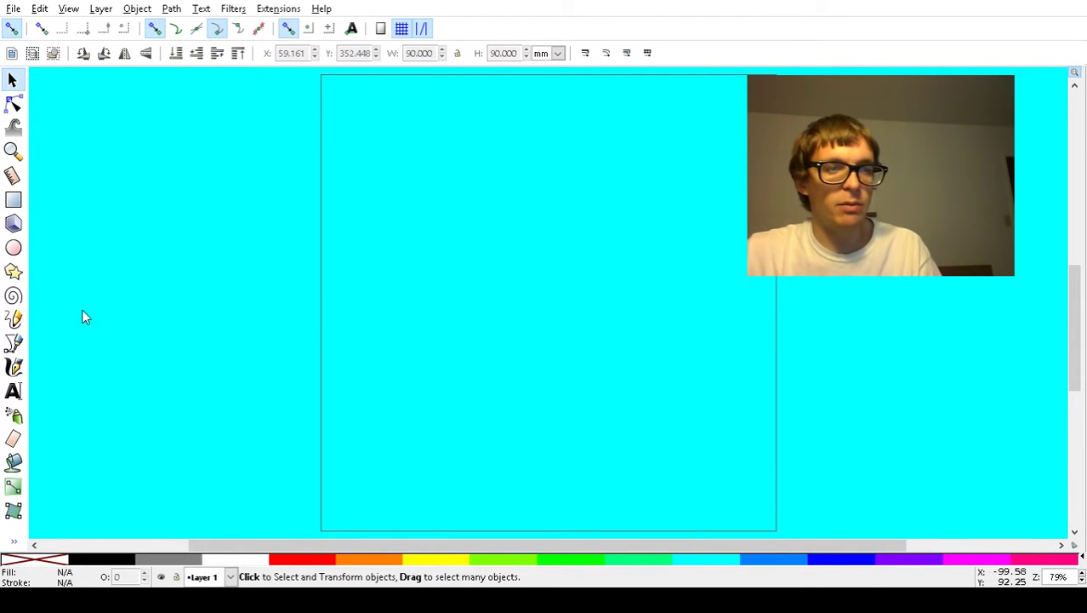
left_click(14, 203)
left_click_drag(359, 162, 434, 238)
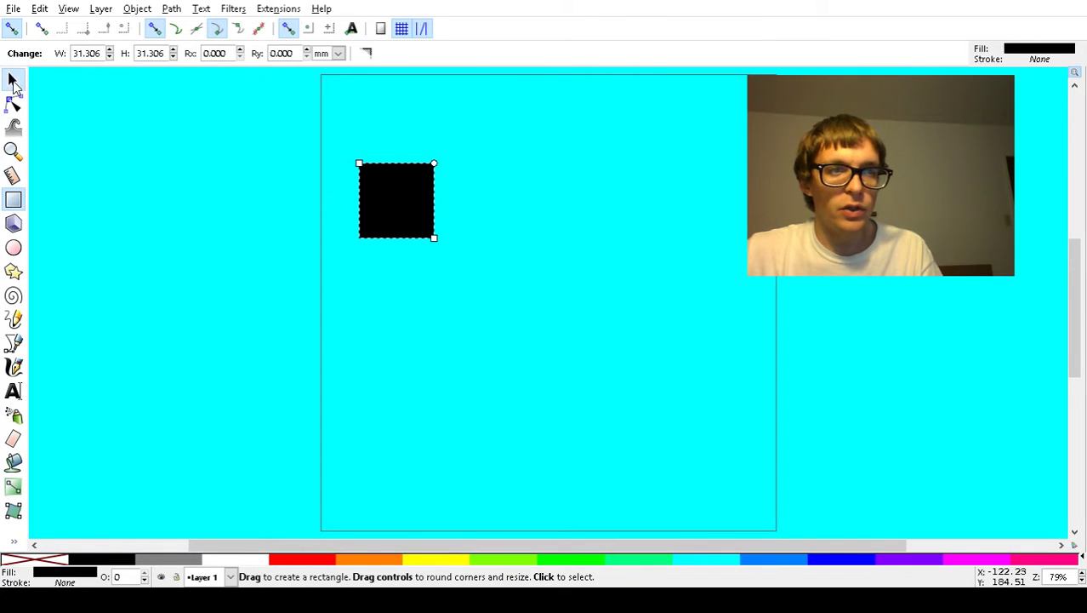
left_click(13, 79)
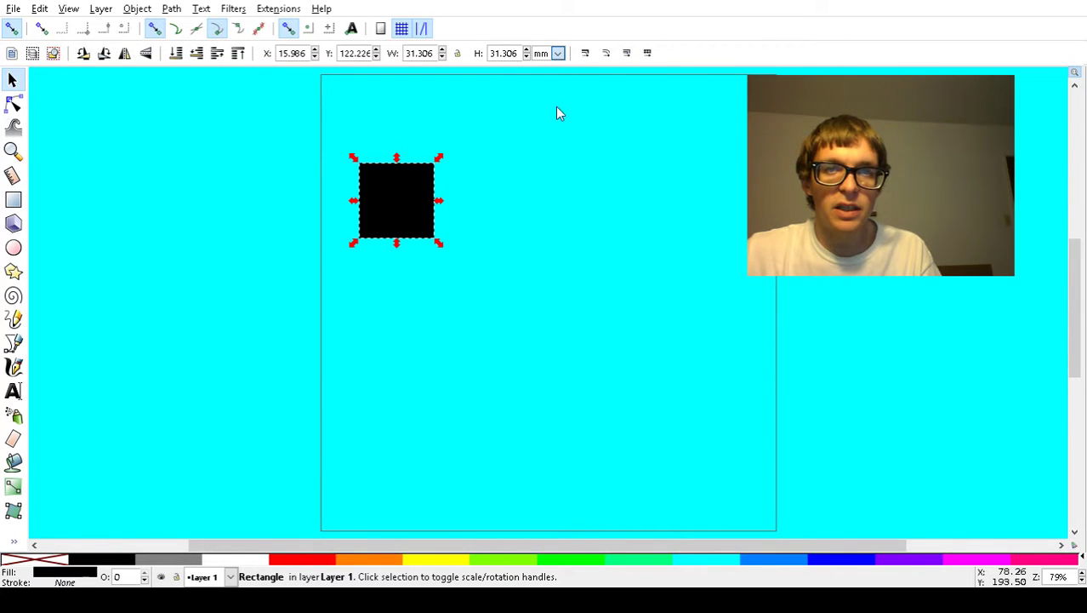
Size the new square to 90 × 90 px, nudge it into place, and save
key("Up")
key("Up")
key("Up")
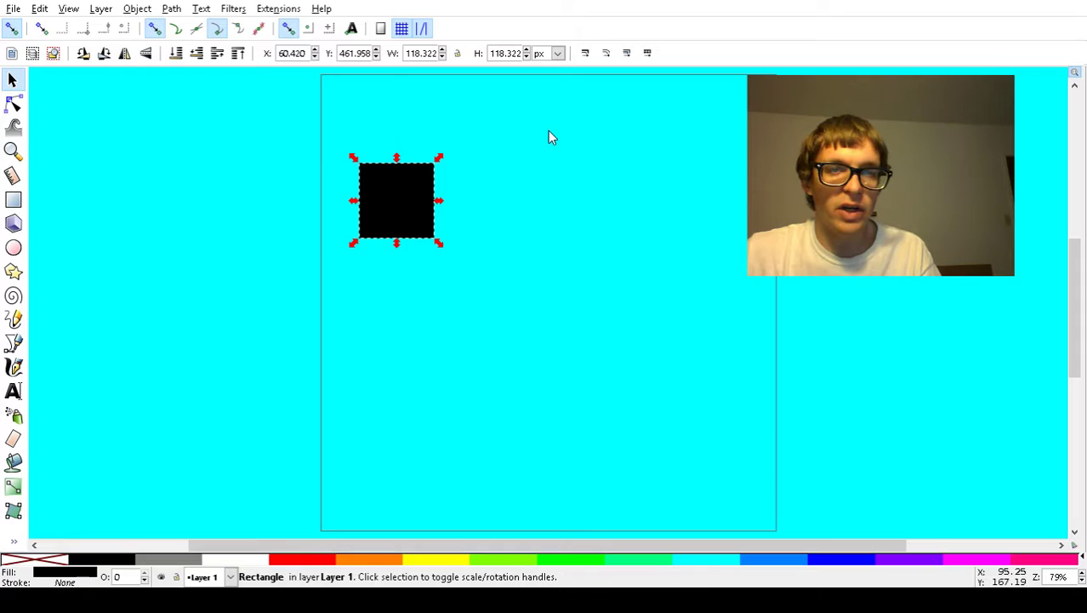
double_click(417, 52)
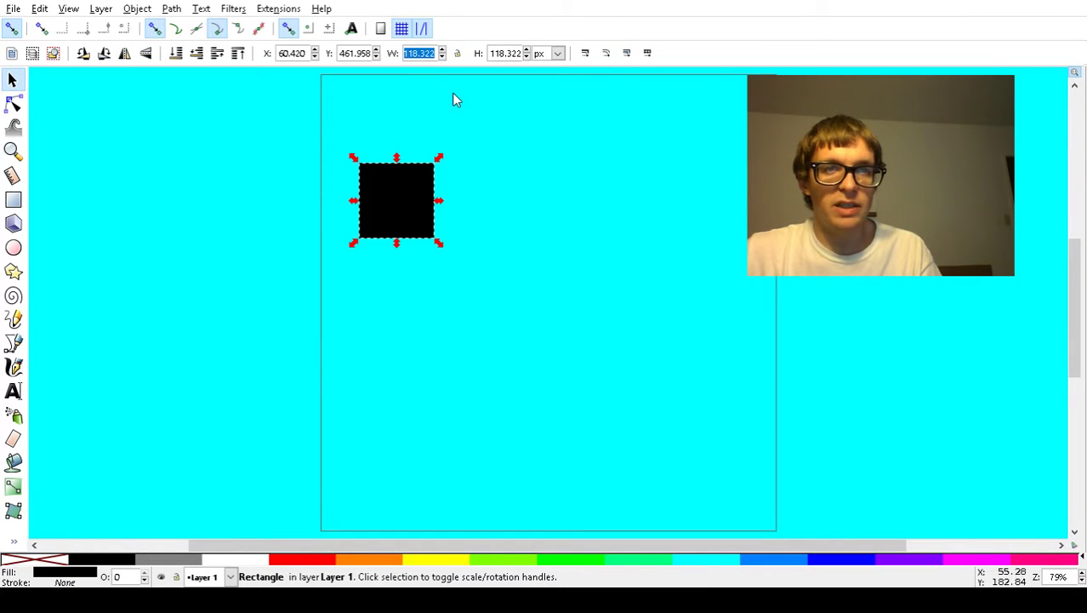
type("90")
key("Return")
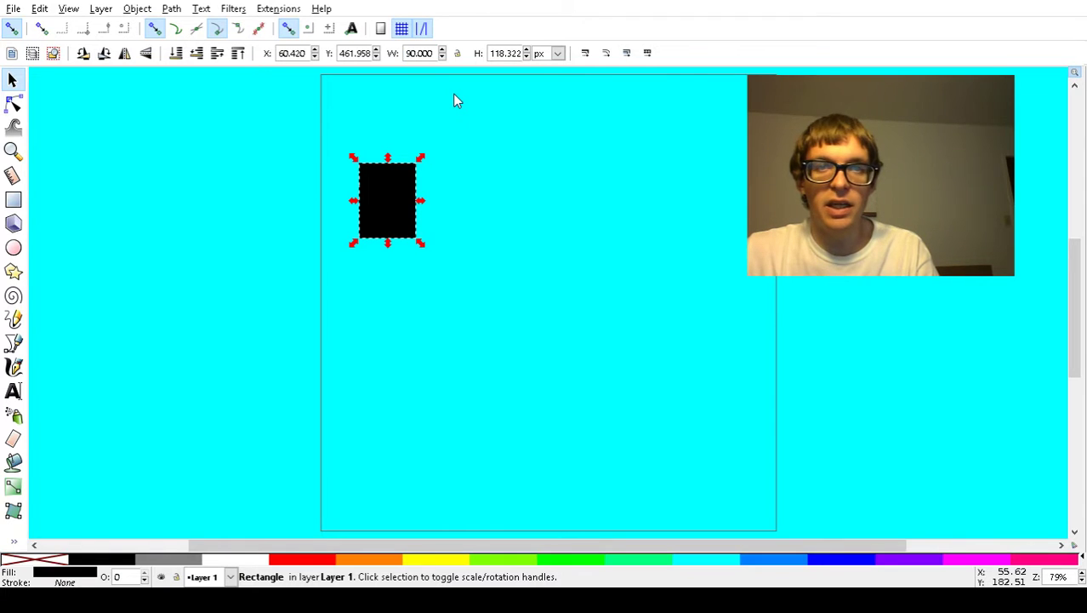
double_click(491, 54)
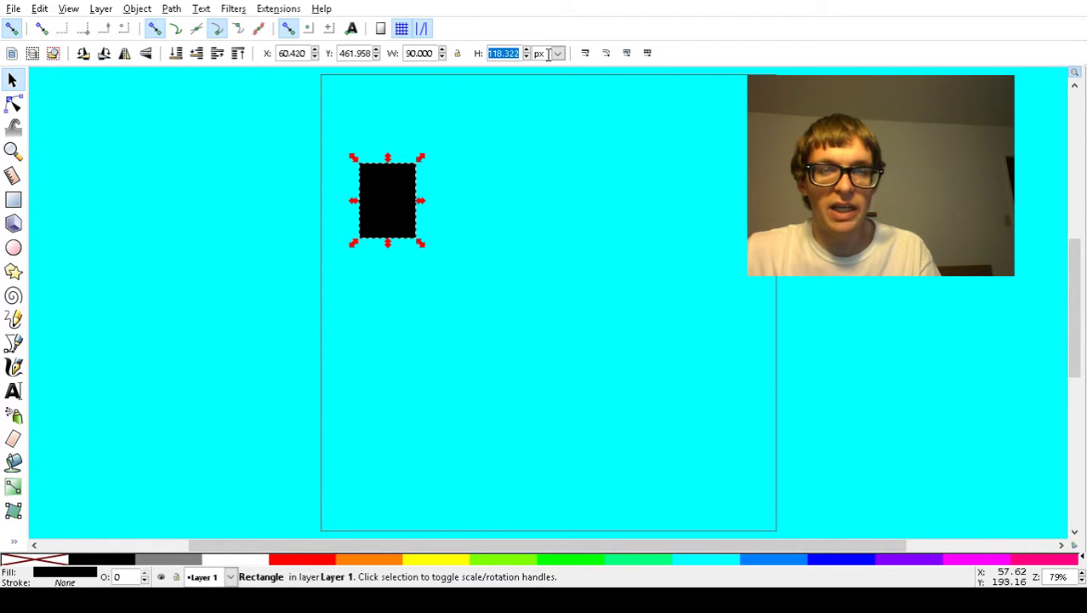
type("90")
key("Return")
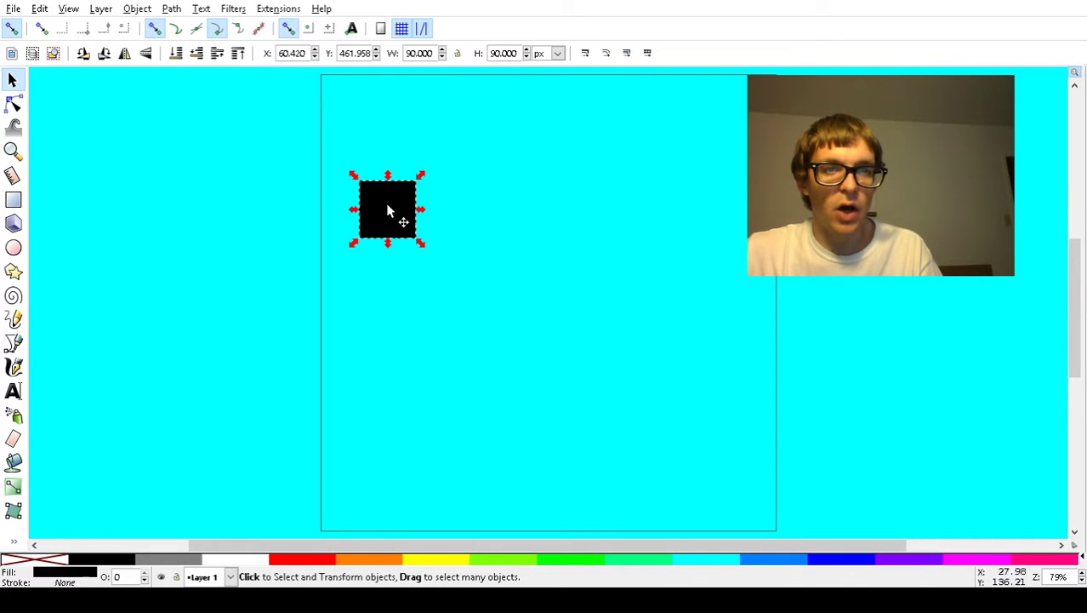
left_click_drag(389, 214, 420, 204)
key("ctrl+s")
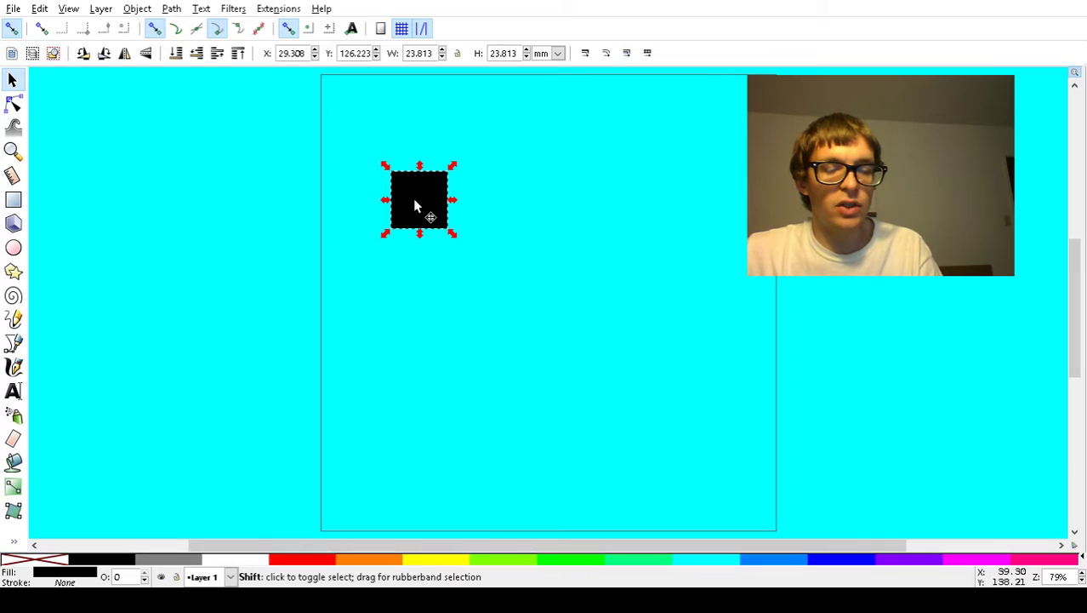
Show the page grid and experiment with snapping the square to grid points
key("numbersign")
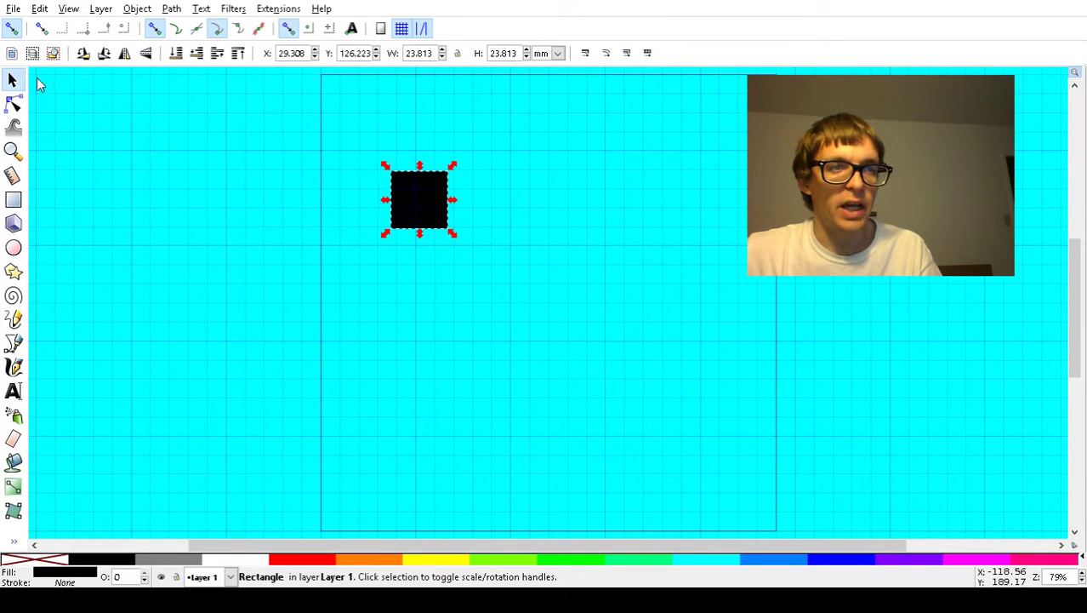
left_click_drag(405, 204, 443, 207)
left_click(154, 28)
left_click(154, 28)
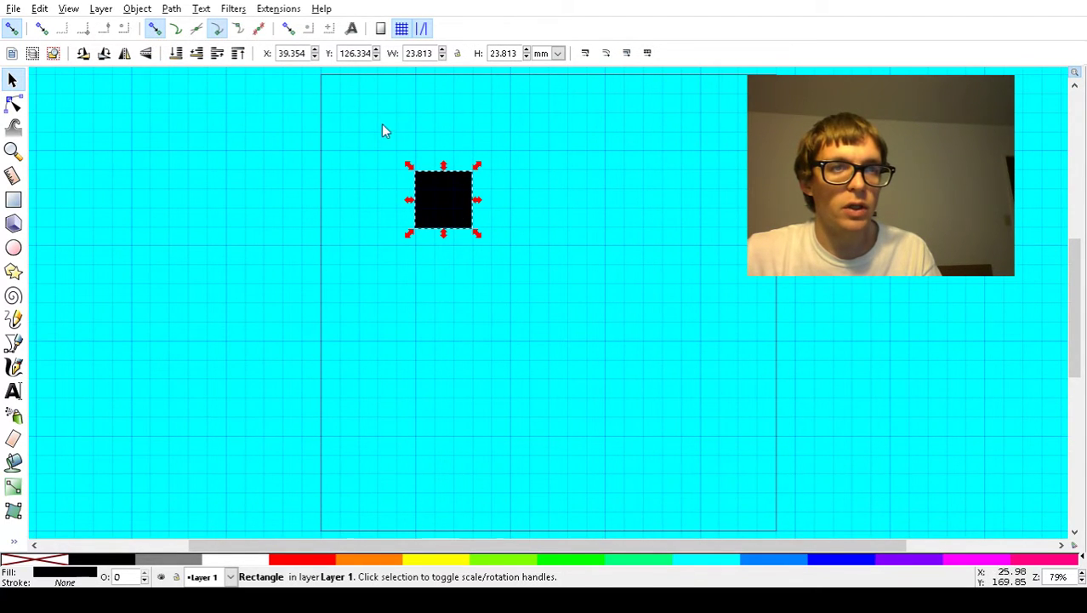
left_click(217, 28)
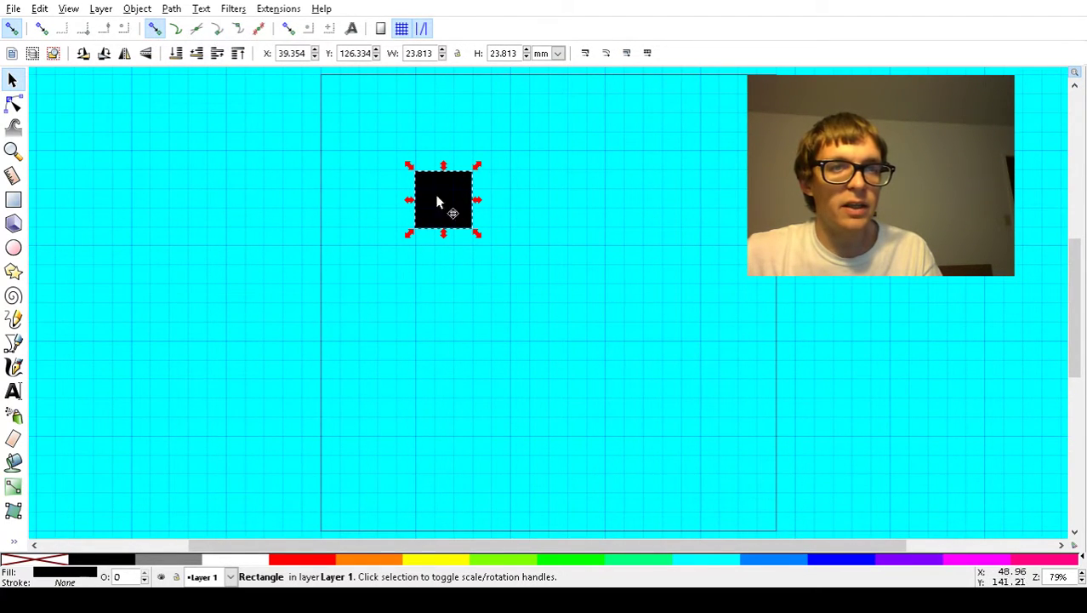
left_click_drag(445, 206, 518, 219)
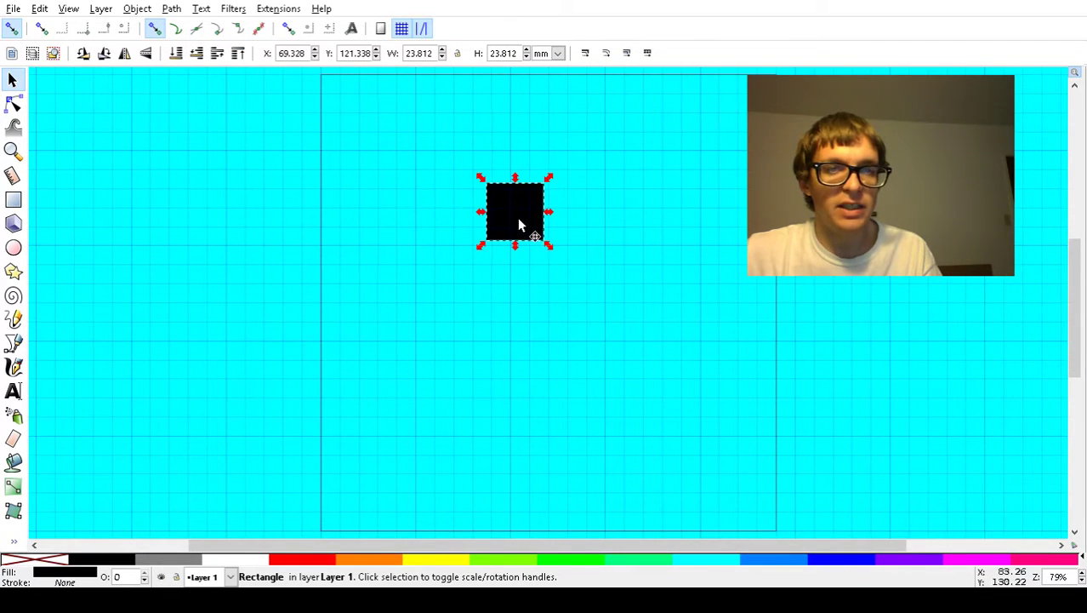
Re-enable the snap options and snap the square into the page's top-left corner
left_click(217, 28)
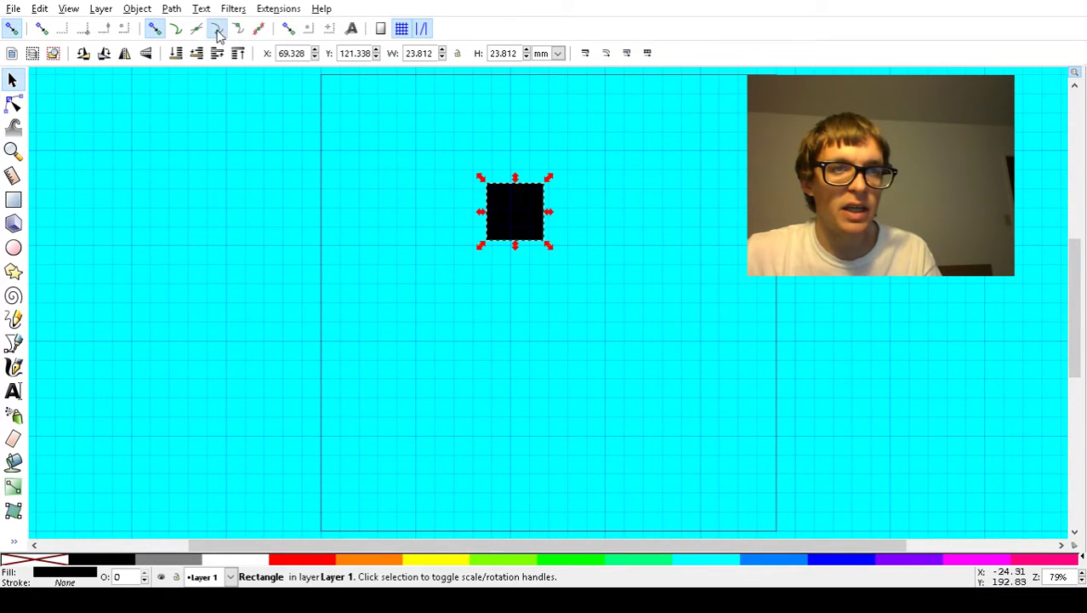
left_click(154, 28)
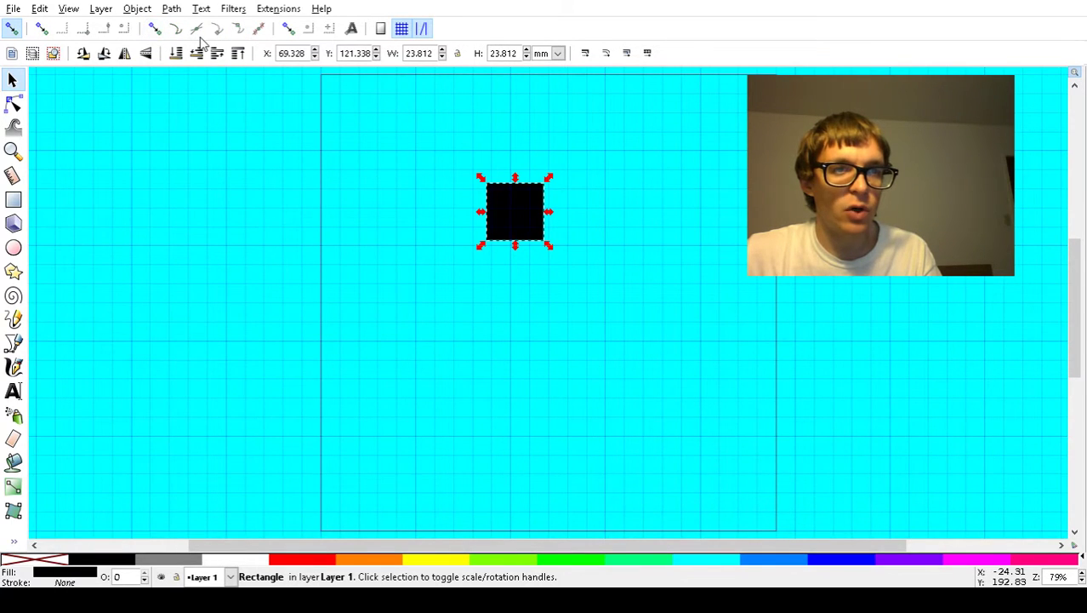
left_click(155, 31)
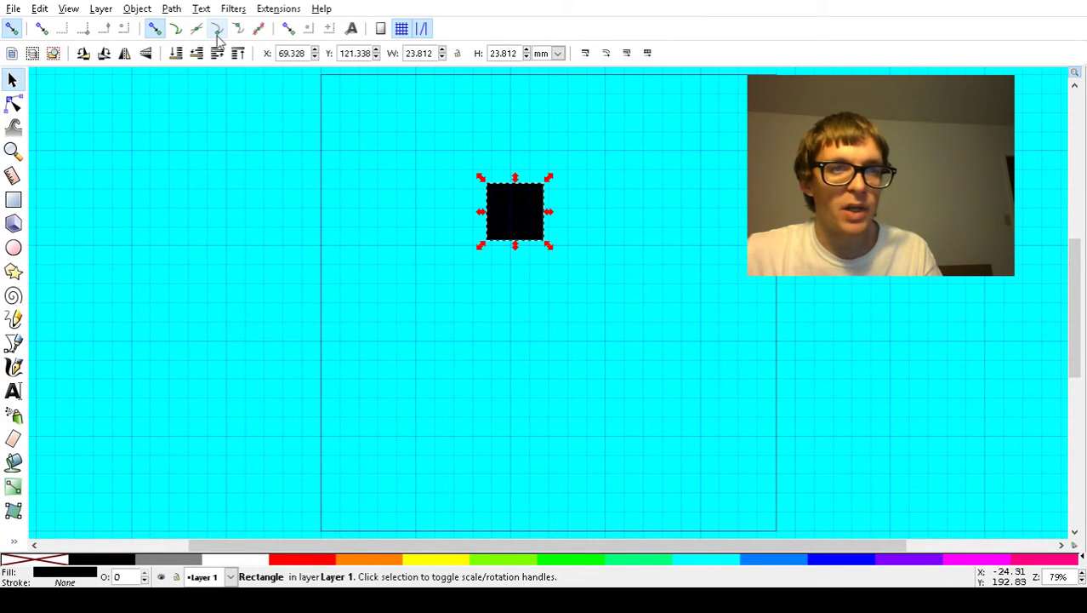
left_click(217, 28)
left_click_drag(511, 212, 334, 97)
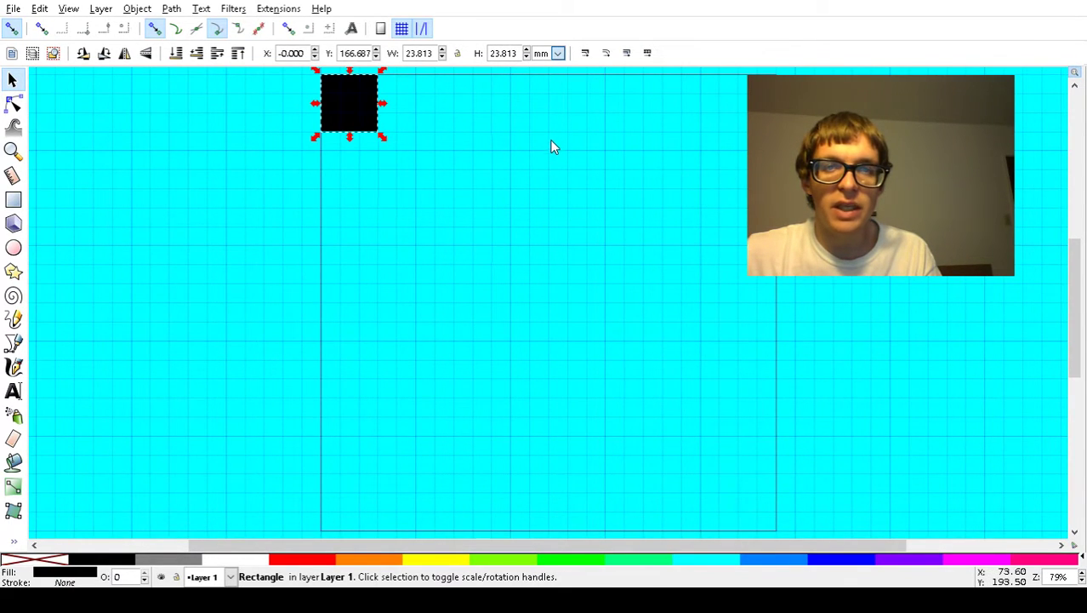
Deselect the square, hide the page grid and save the drawing
key("Up")
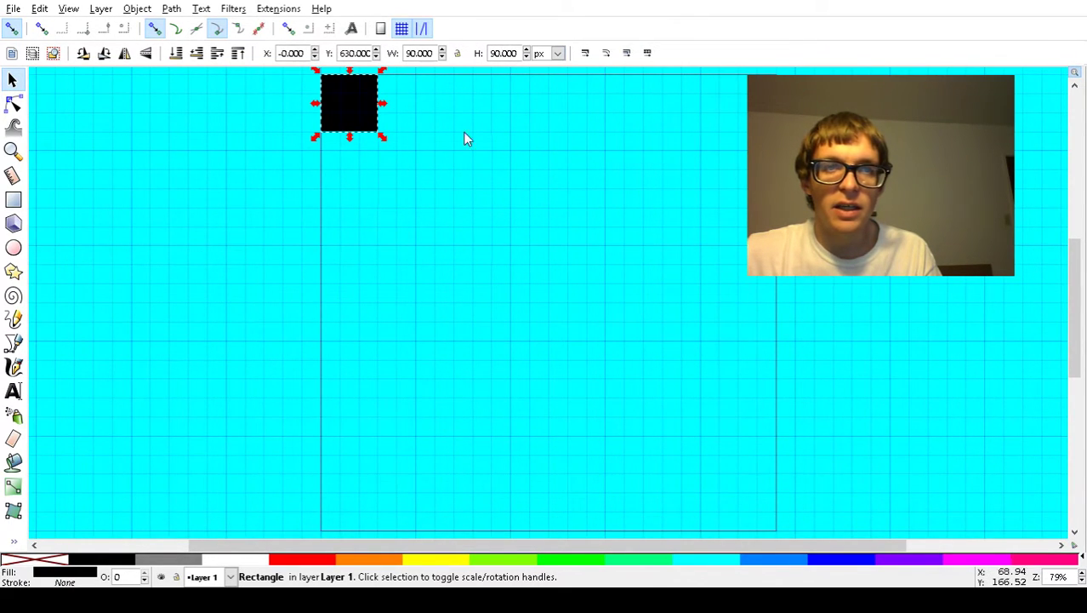
left_click(15, 81)
left_click(165, 170)
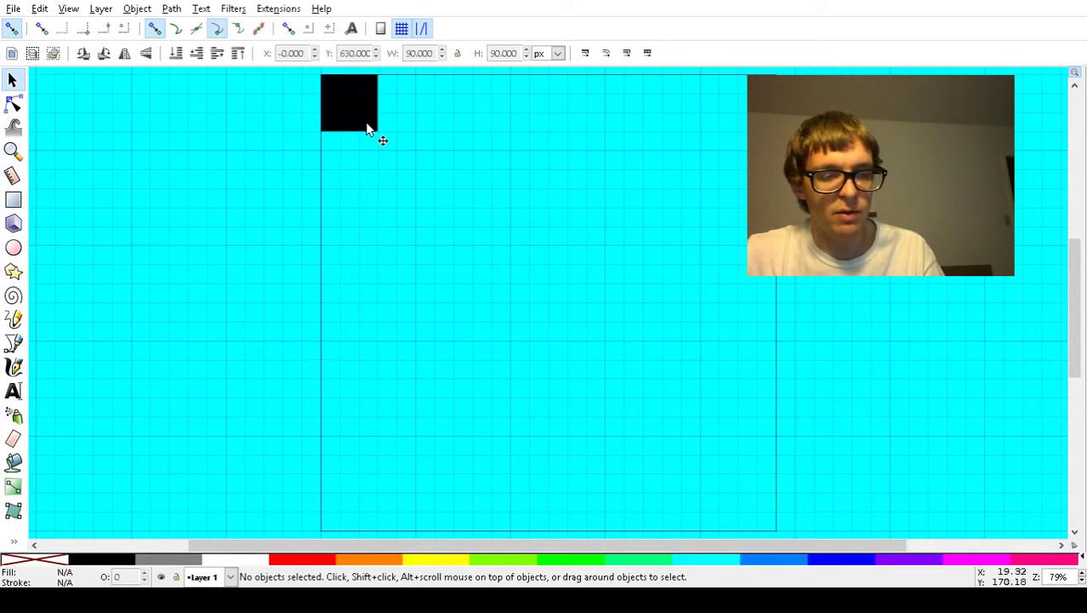
key("shift")
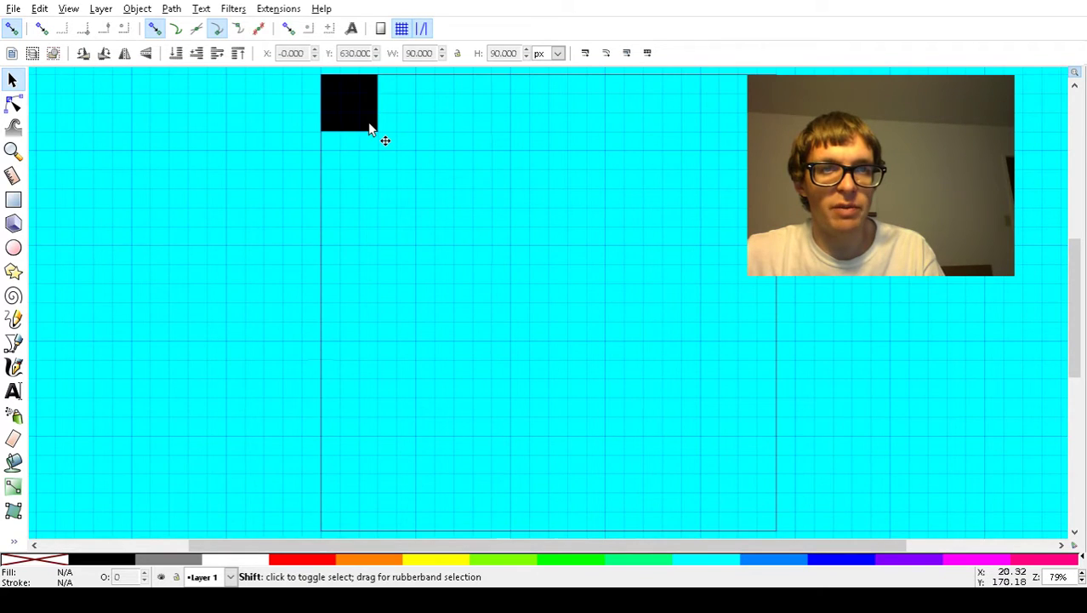
key("numbersign")
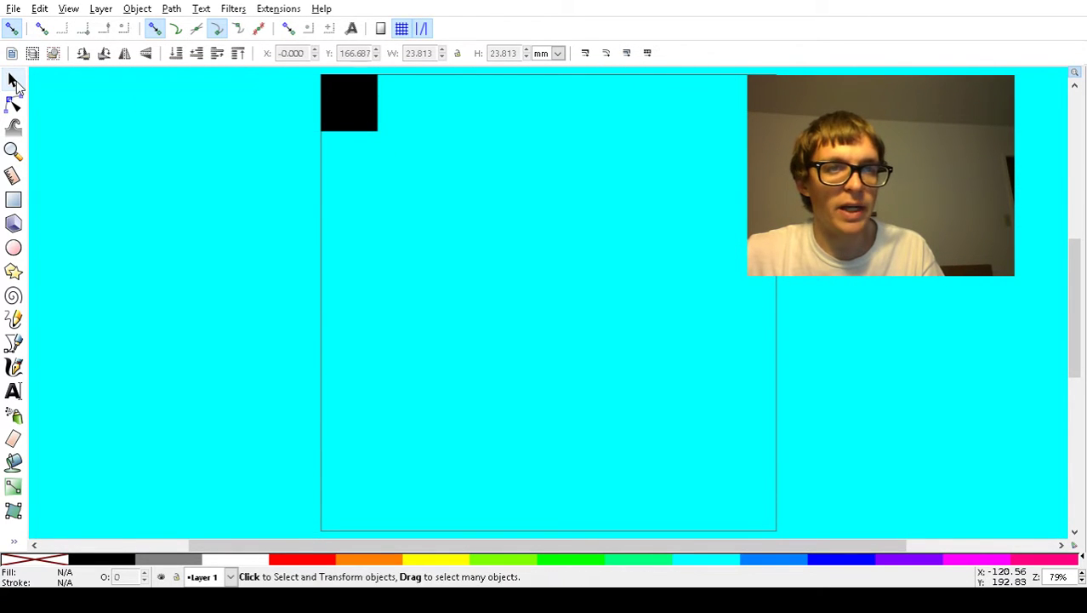
key("ctrl+s")
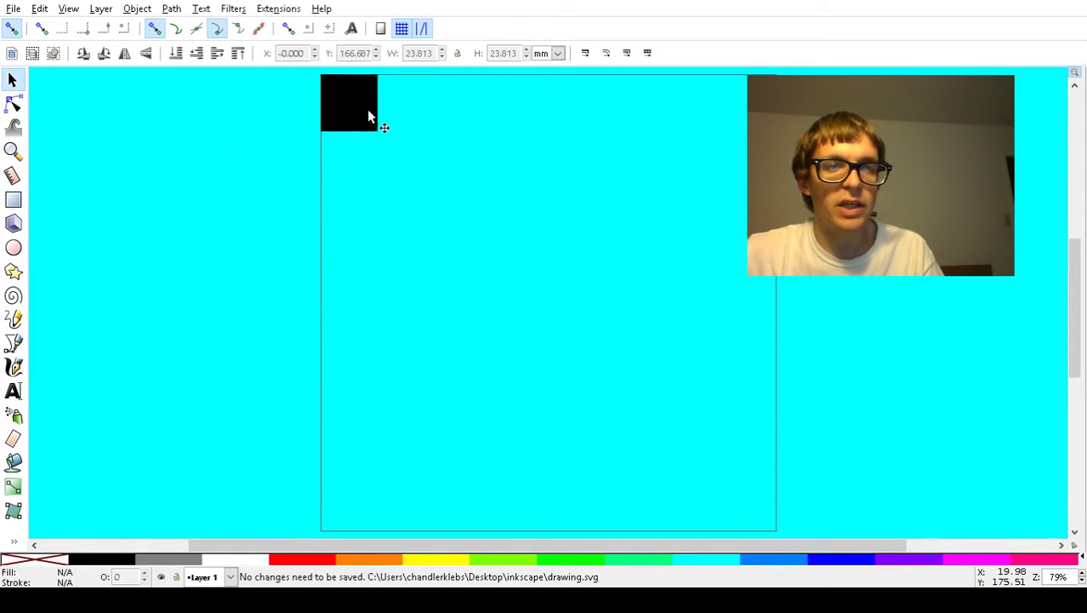
Undo a stray drag so the square returns to the page's top-left corner
left_click_drag(369, 115, 716, 286)
key("ctrl")
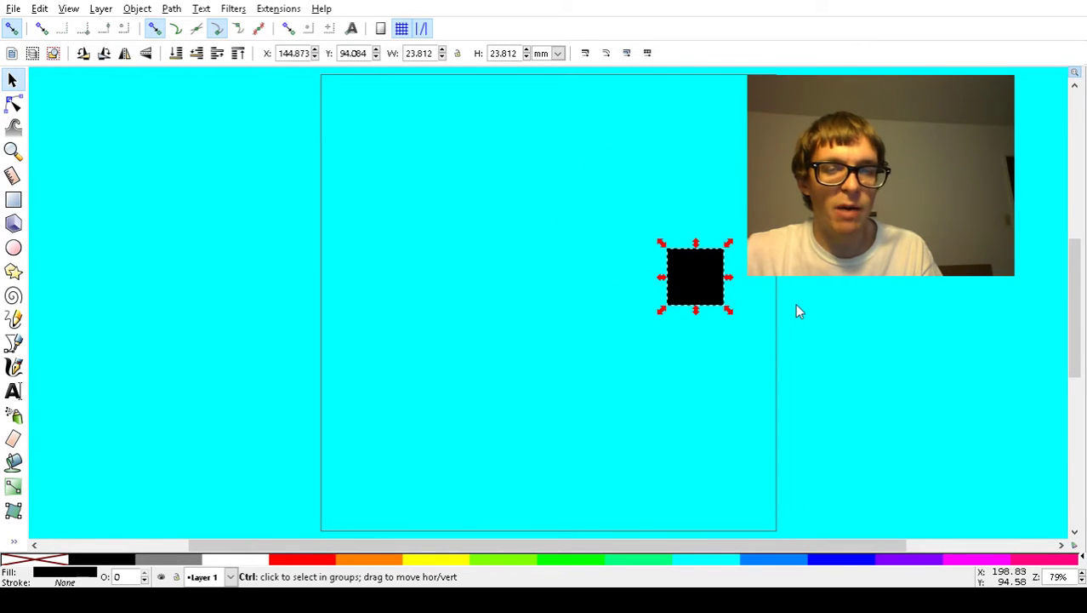
key("ctrl+z")
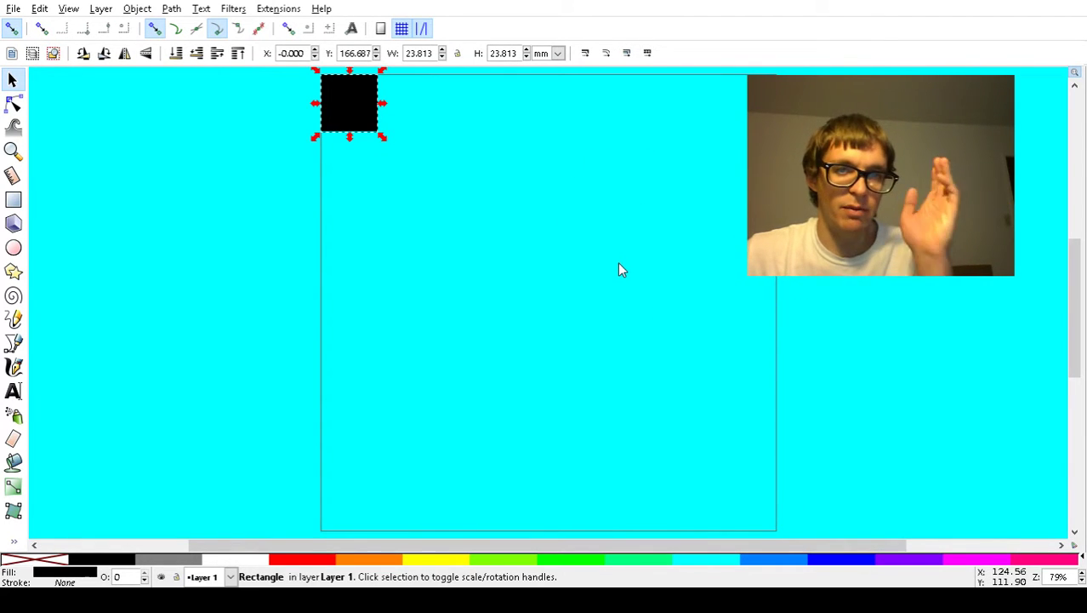
Return to the Selector tool and save drawing.svg with the square at X 0, Y 630 px
left_click(13, 11)
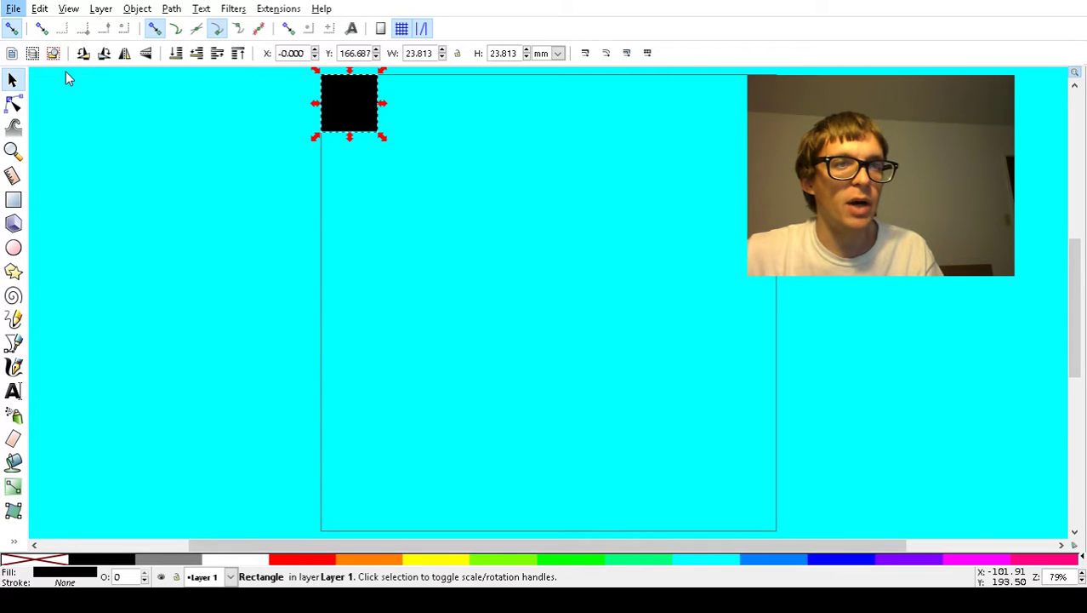
mouse_move(40, 10)
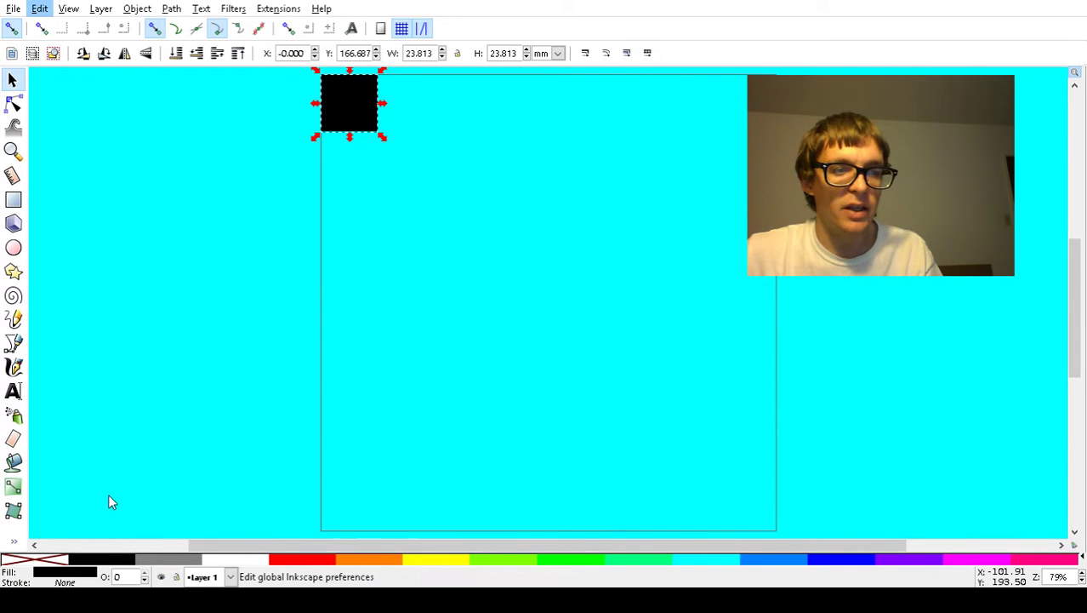
left_click(288, 430)
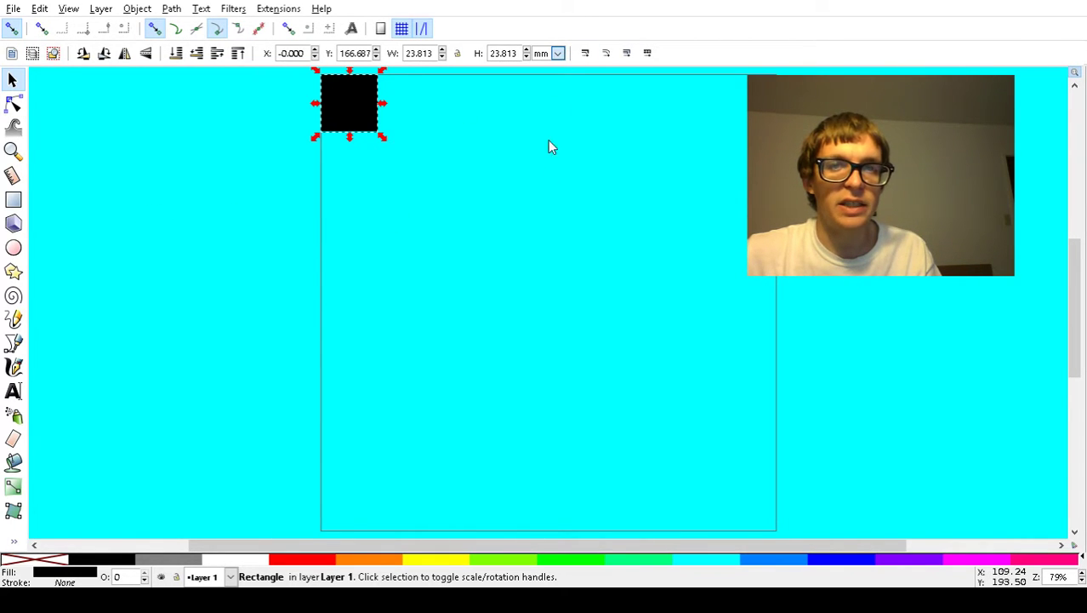
left_click(13, 81)
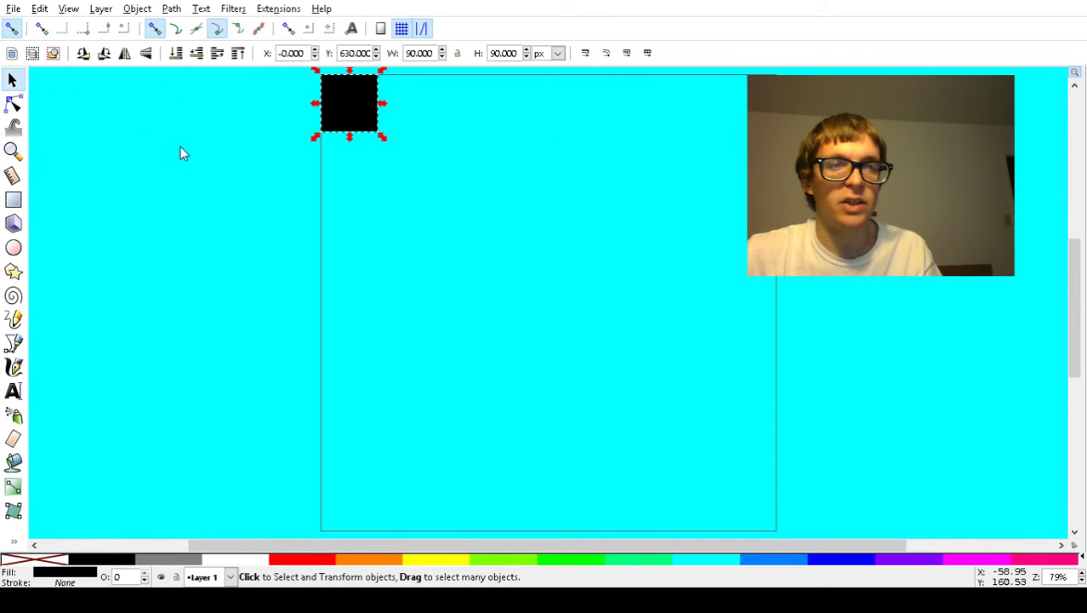
key("ctrl+s")
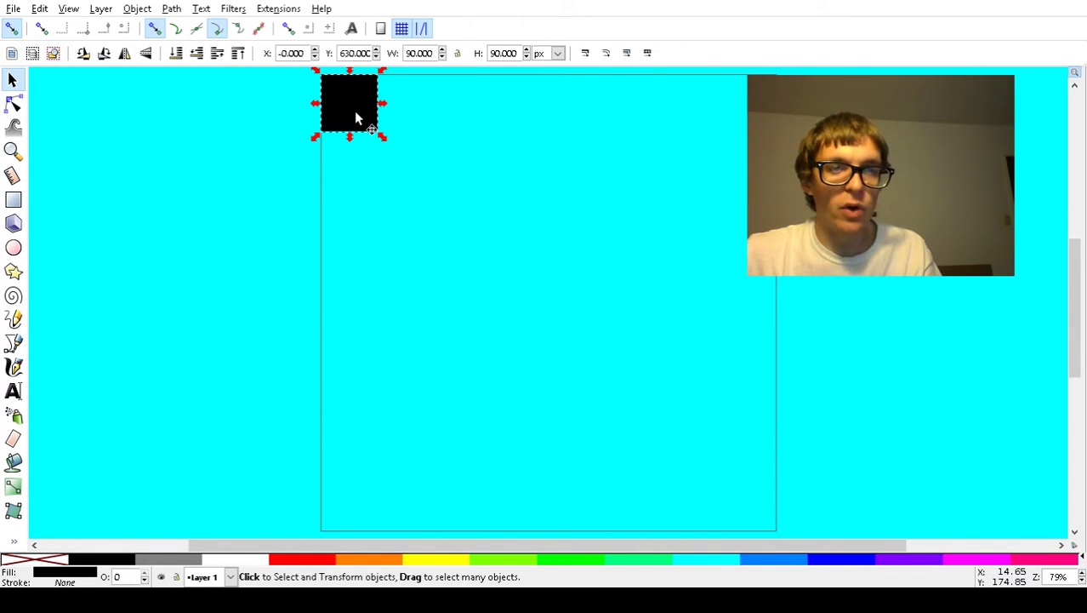
Copy the black square diagonally below-right, then make a further copy and turn it white
key("ctrl+d")
left_click_drag(356, 115, 435, 120)
key("ctrl+d")
left_click(242, 562)
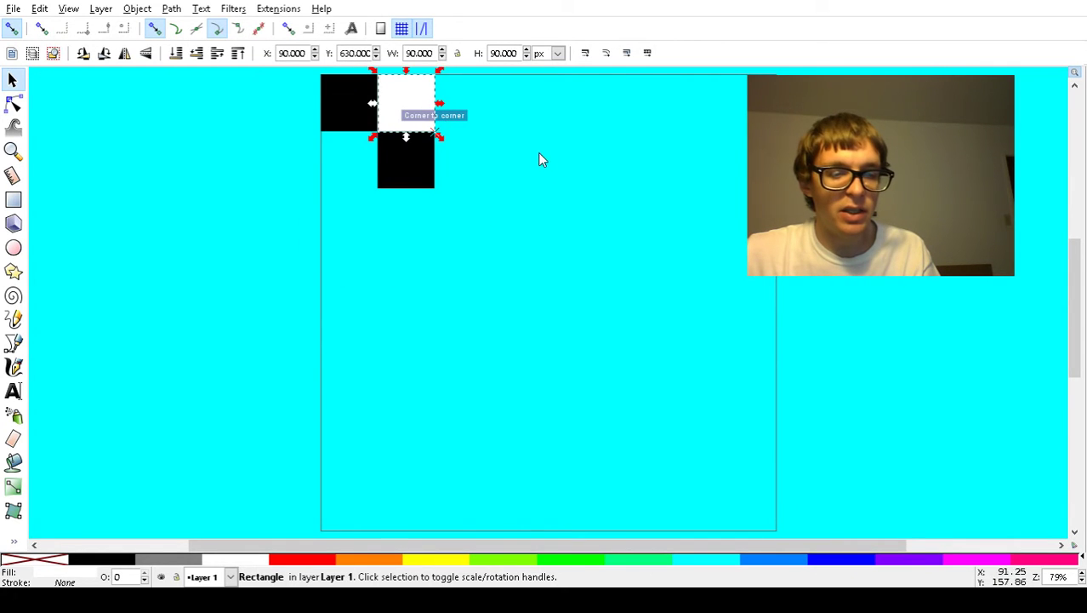
Fill the bottom-left slot with a white square copy, then select all four squares
key("ctrl+d")
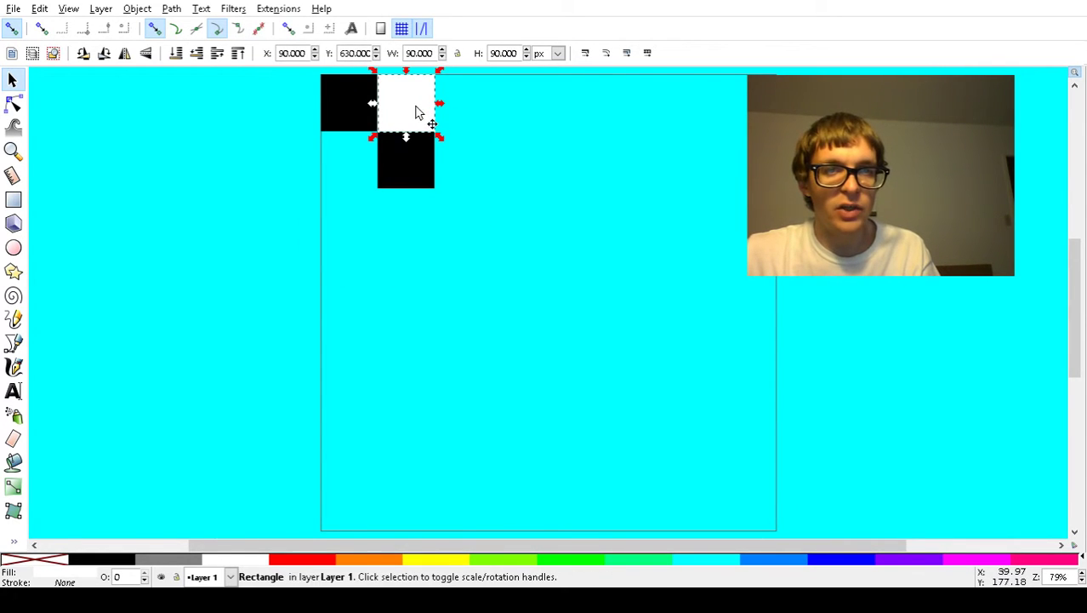
left_click_drag(418, 109, 364, 174)
left_click(520, 226)
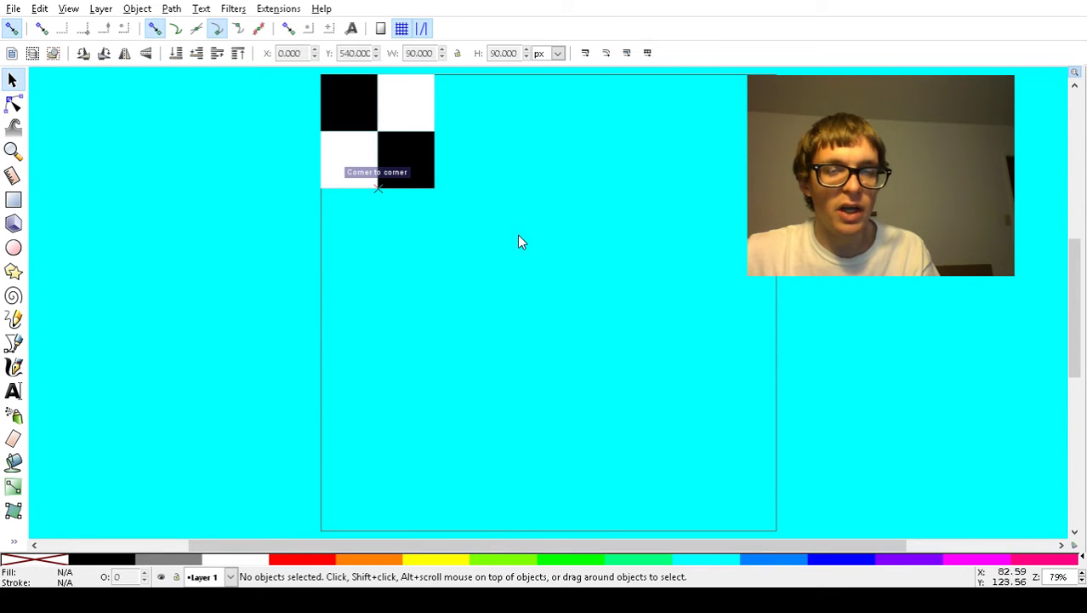
key("ctrl")
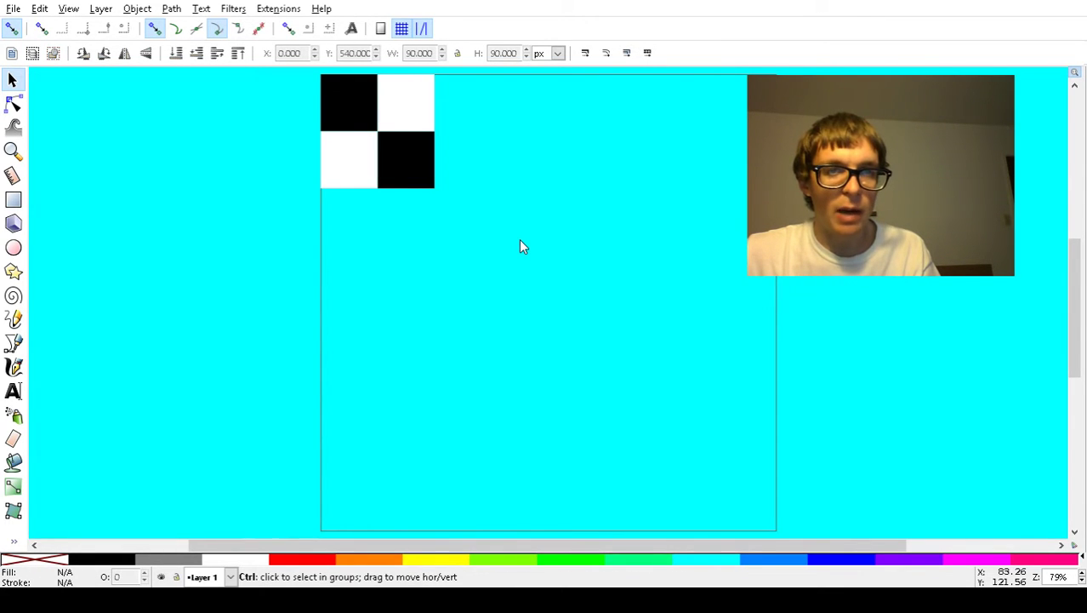
key("ctrl+a")
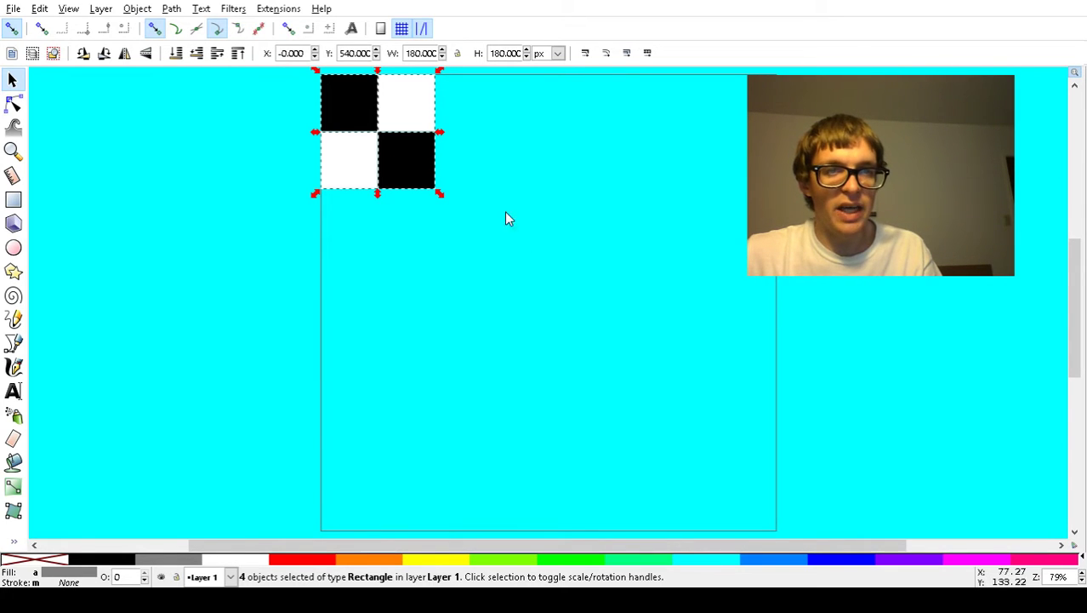
Repeat the 2×2 block across into a top strip, then copy the strip downward to fill 720×720 px
key("ctrl+d")
left_click_drag(388, 123, 751, 121)
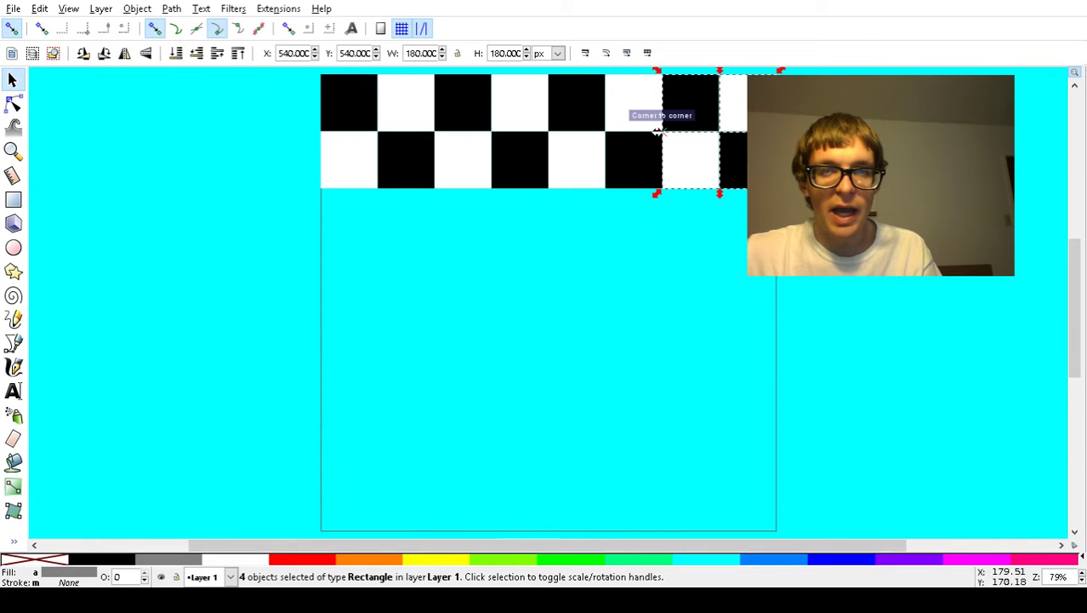
key("Escape")
key("ctrl+a")
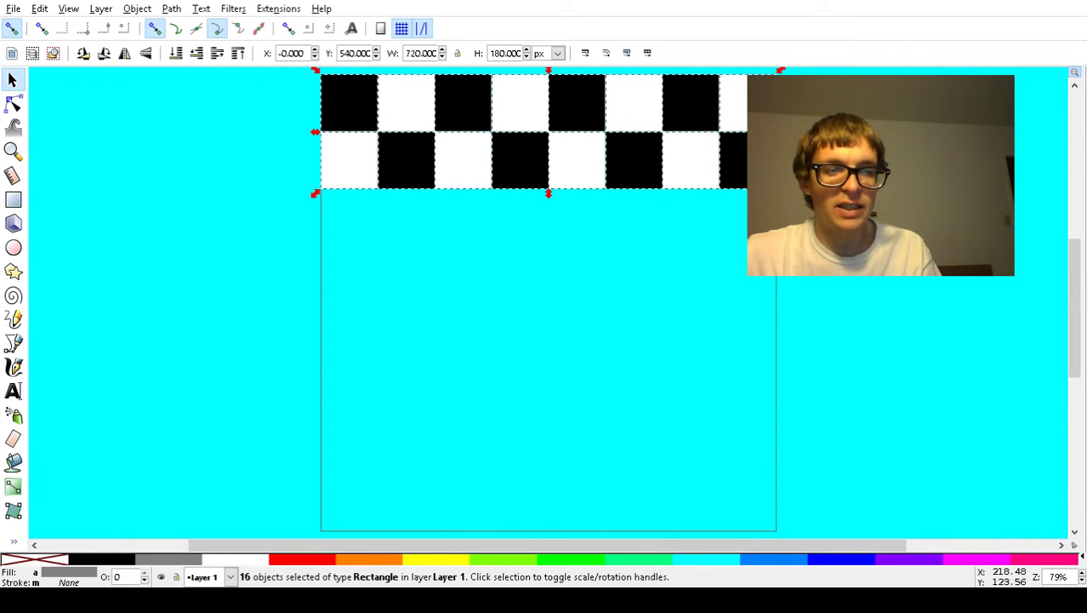
left_click_drag(609, 140, 715, 470)
key("ctrl+d")
key("ctrl+d")
left_click(928, 335)
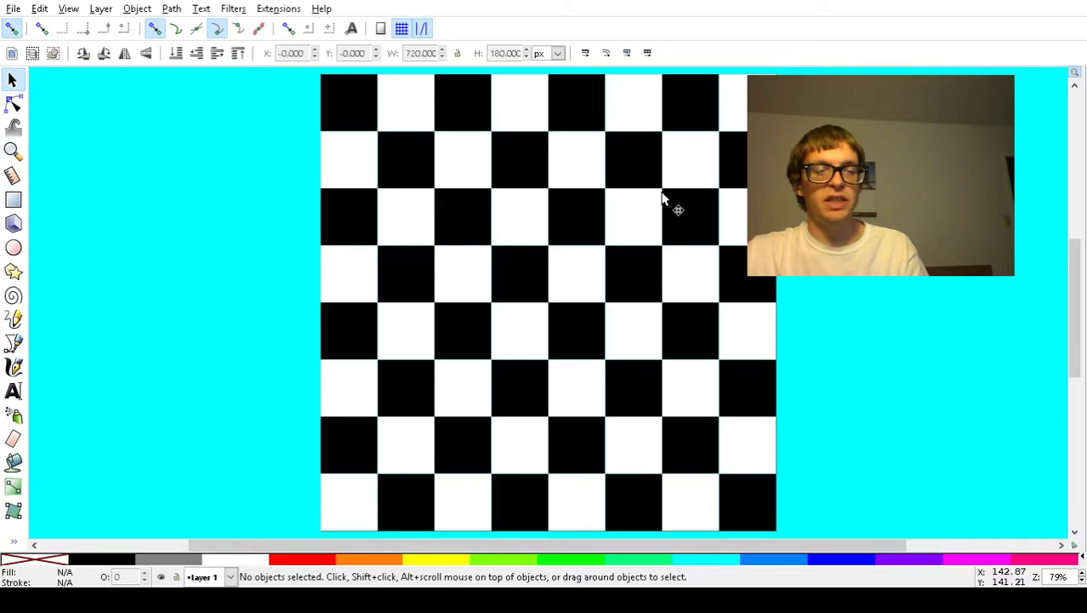
Export the page as drawing.png and save the drawing to drawing.svg
key("ctrl+s")
key("ctrl+s")
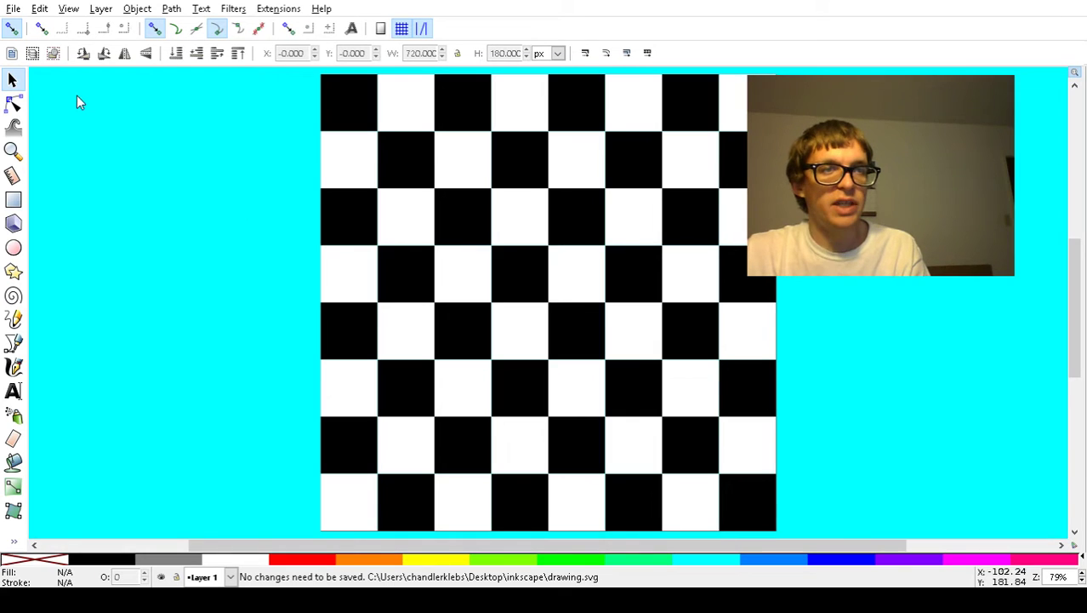
key("ctrl+shift+s")
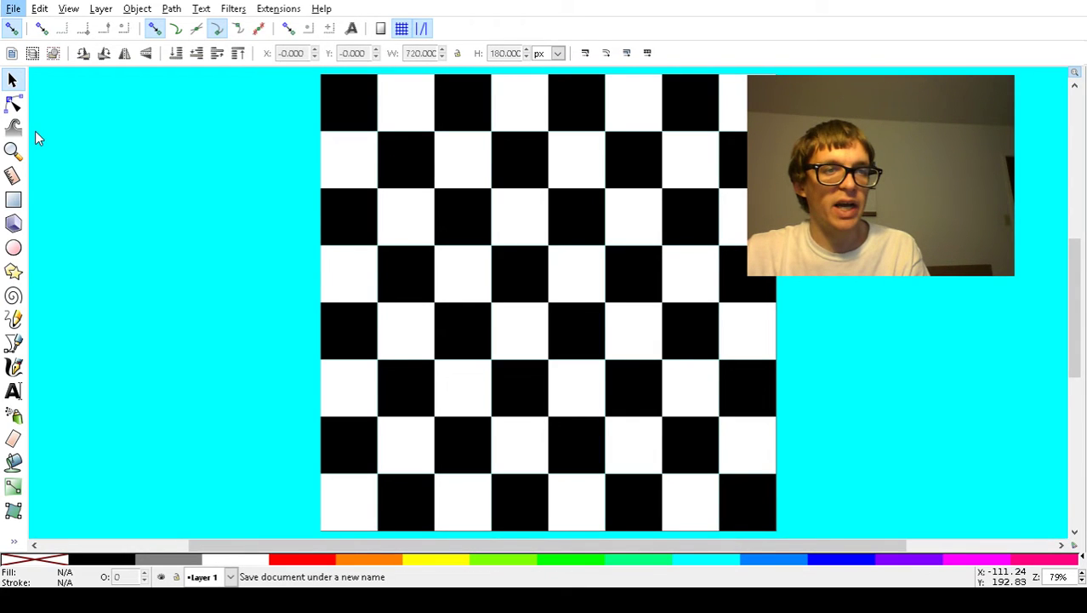
left_click(81, 183)
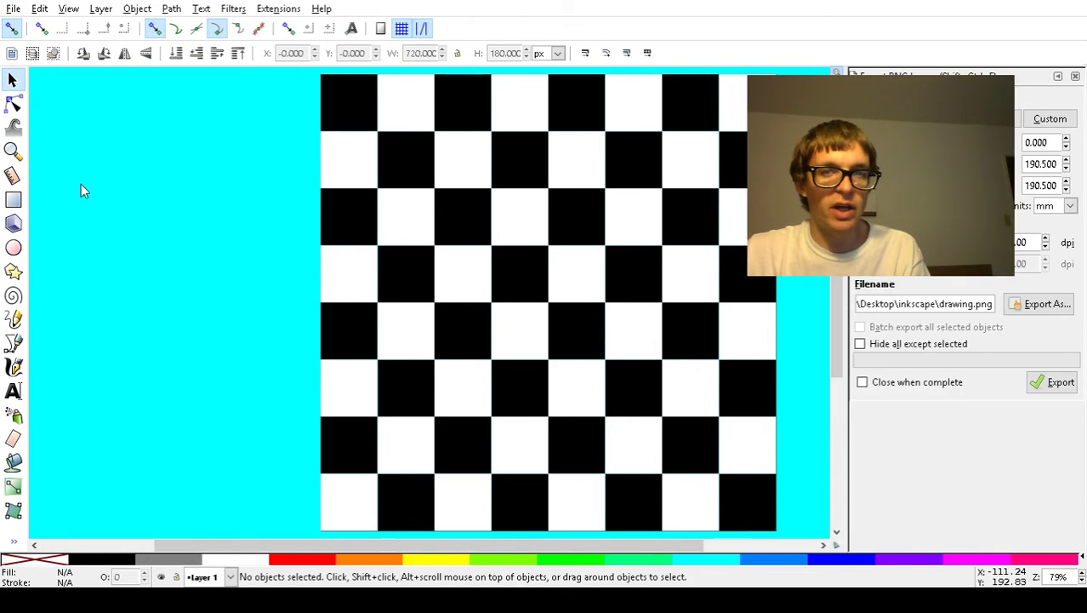
left_click(1053, 383)
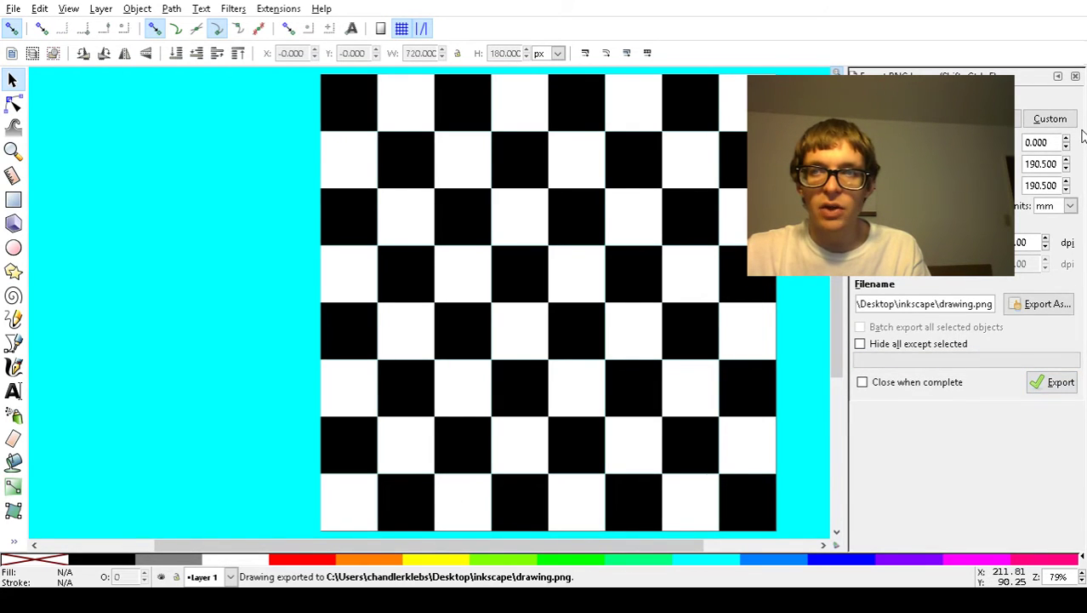
left_click(1075, 75)
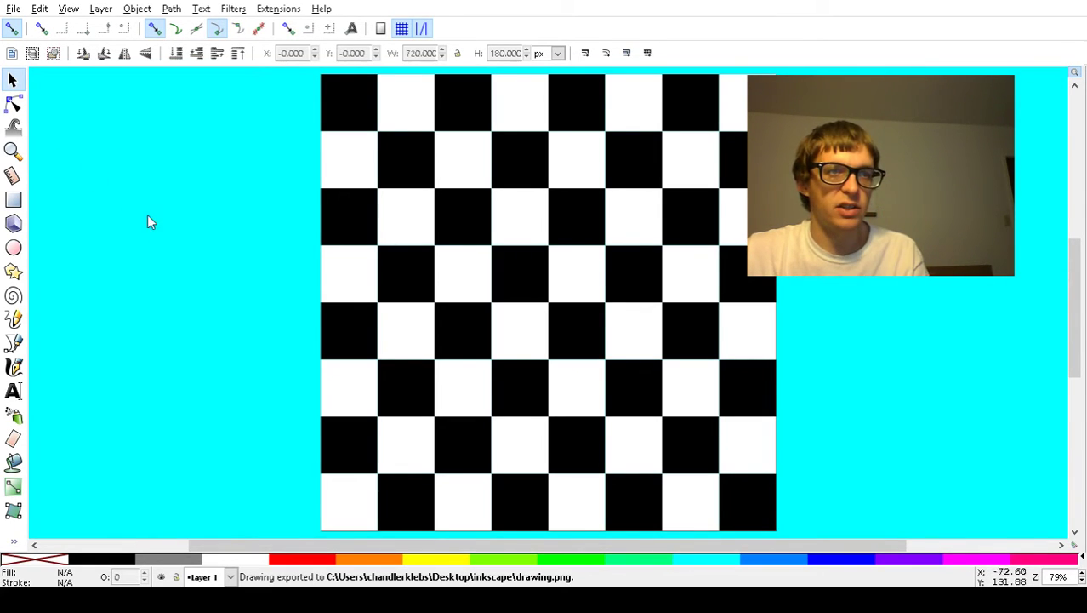
key("ctrl+s")
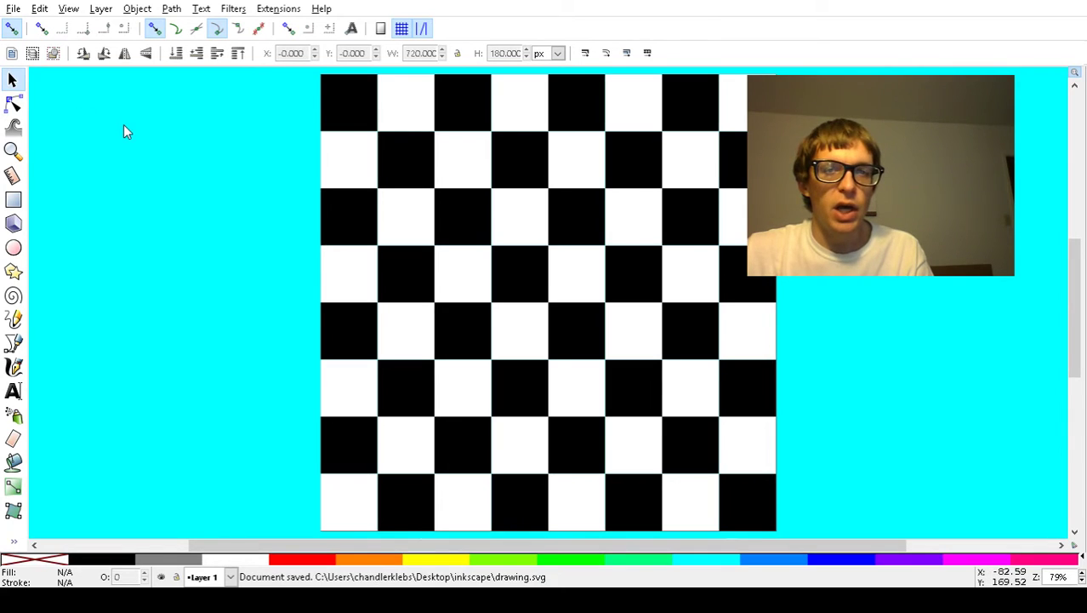
key("ctrl+s")
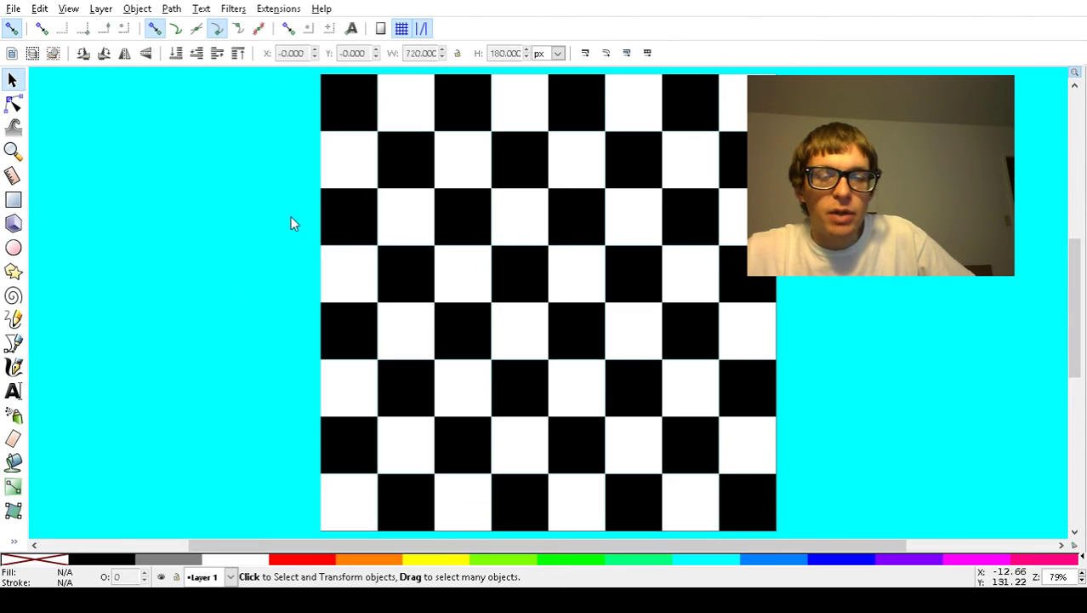
left_click(579, 288)
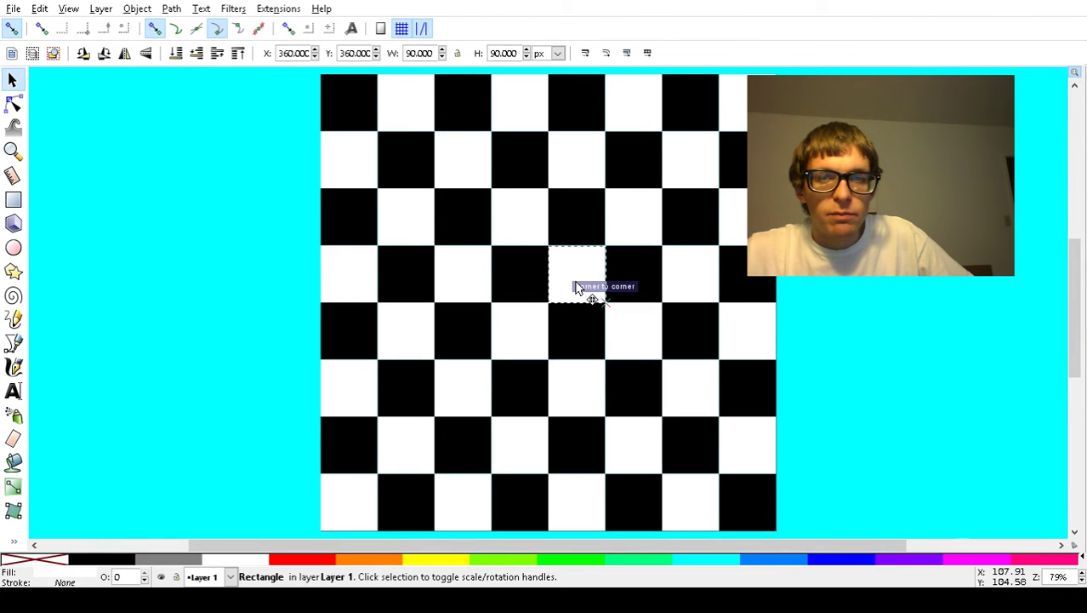
mouse_move(577, 288)
left_mouse_down()
mouse_move(197, 257)
mouse_move(292, 327)
mouse_move(841, 302)
mouse_move(582, 292)
left_mouse_up()
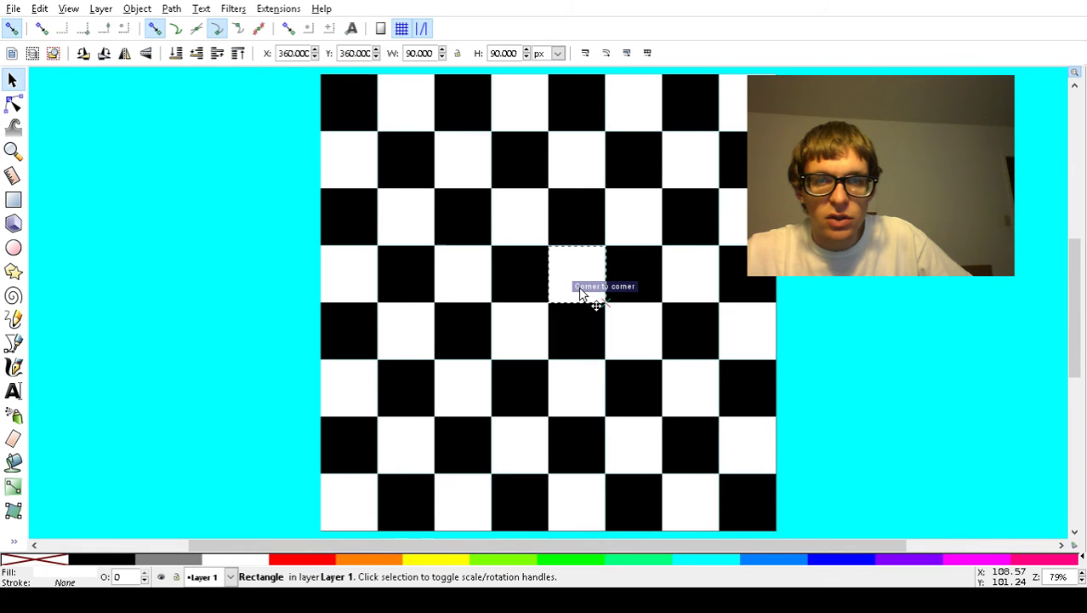
left_click(378, 564)
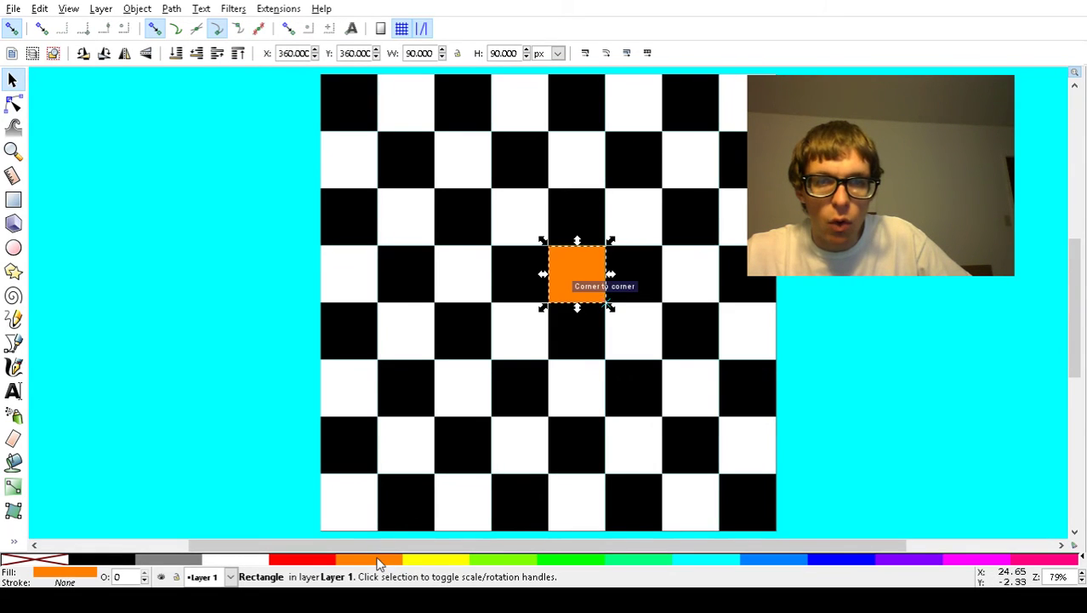
left_click(568, 563)
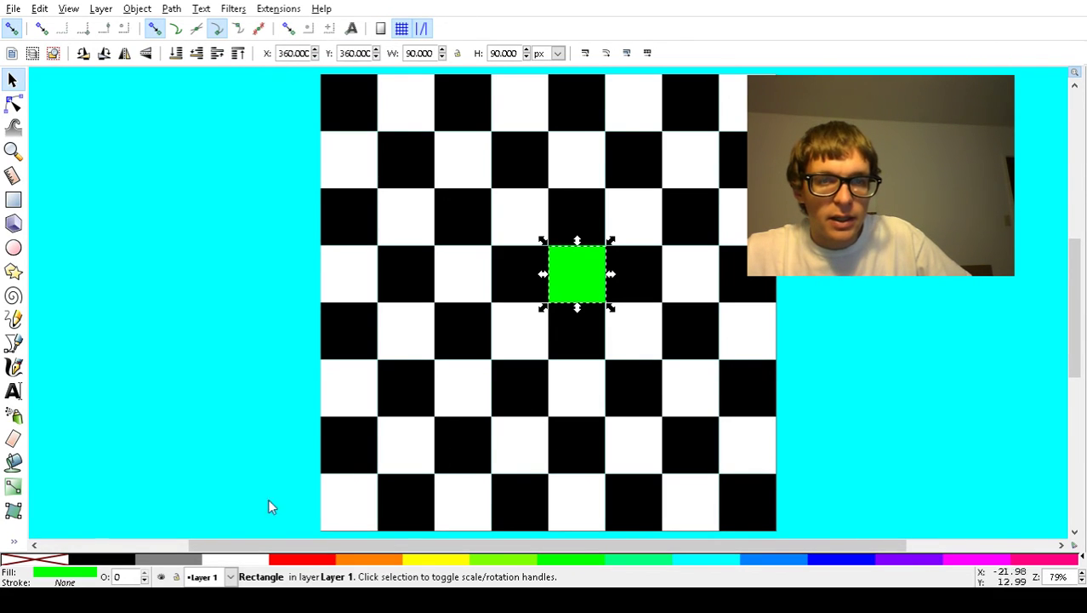
key("ctrl+z")
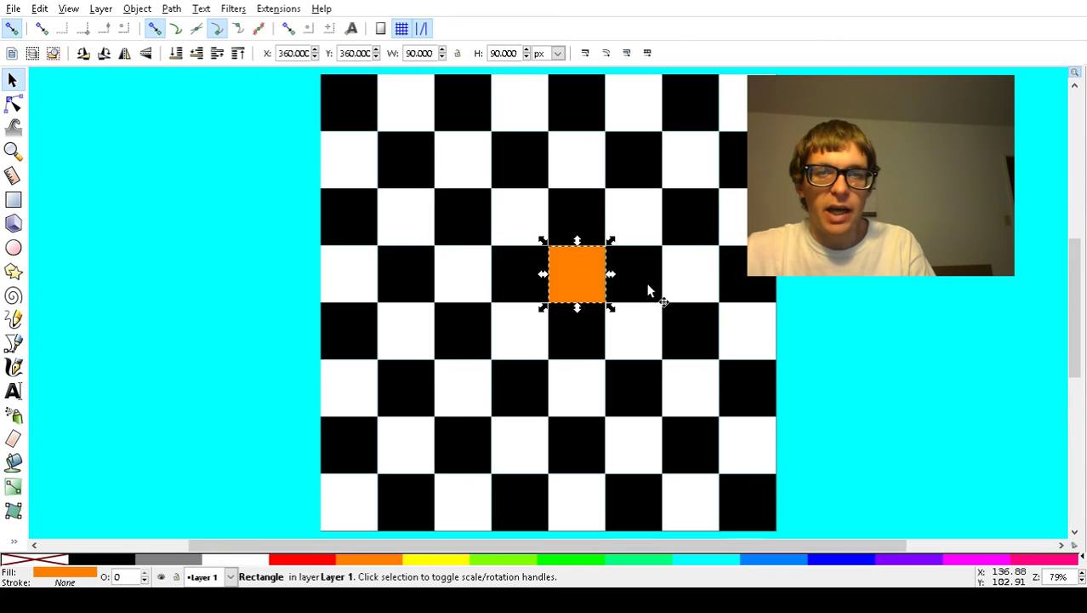
key("ctrl+z")
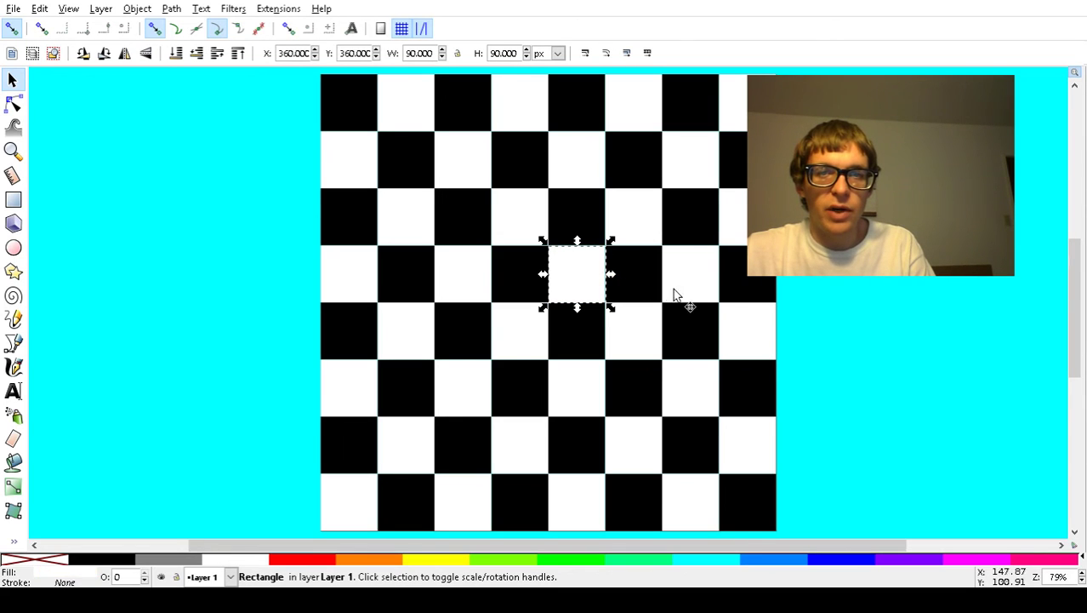
left_click(156, 170)
key("ctrl+s")
key("ctrl+s")
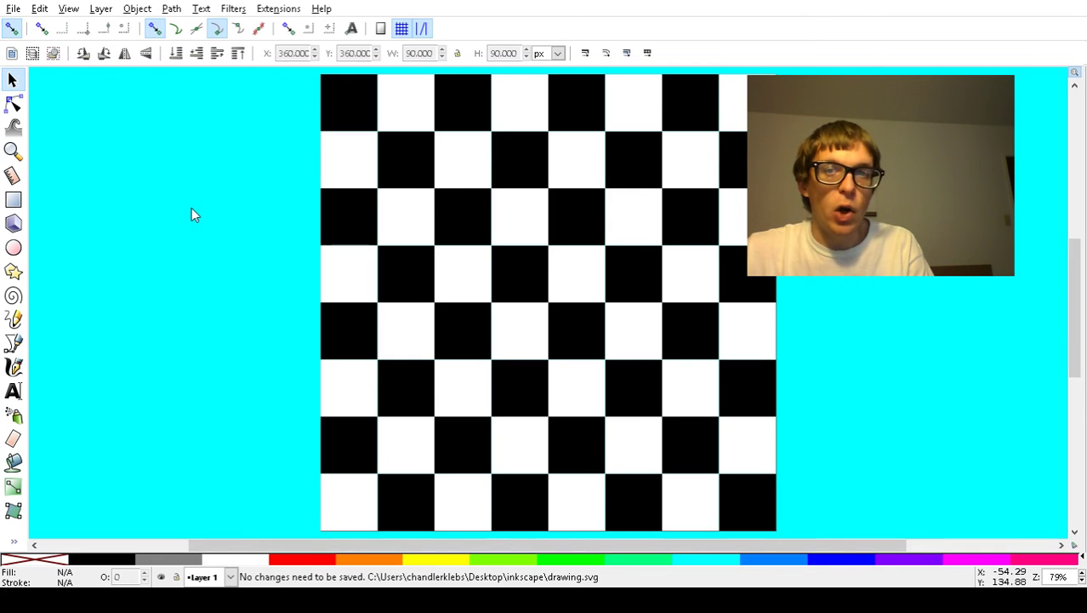
key("ctrl+s")
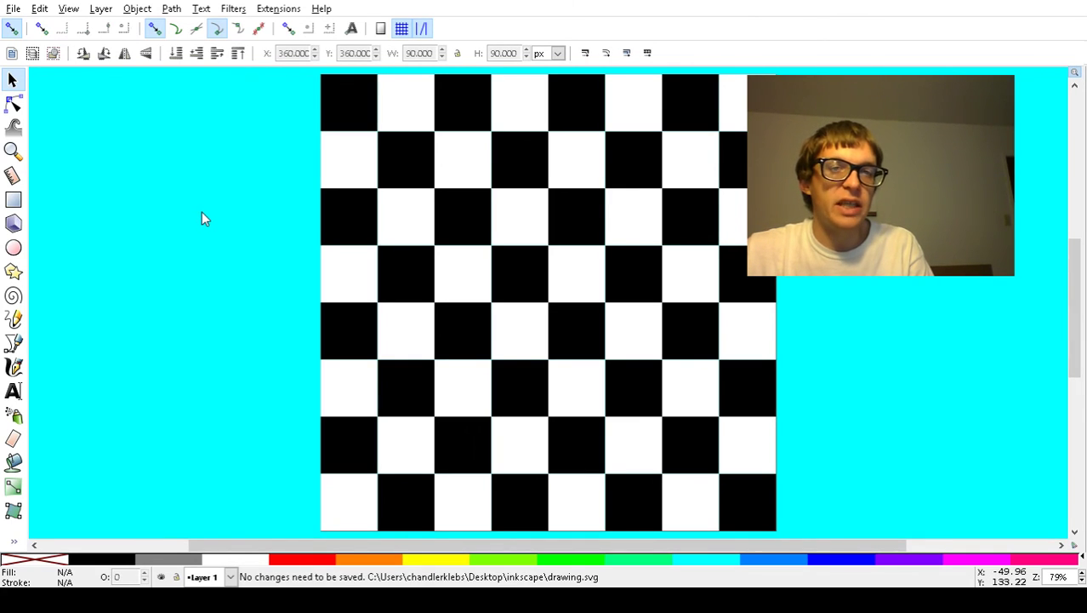
key("ctrl+s")
key("ctrl+s")
key("ctrl+s")
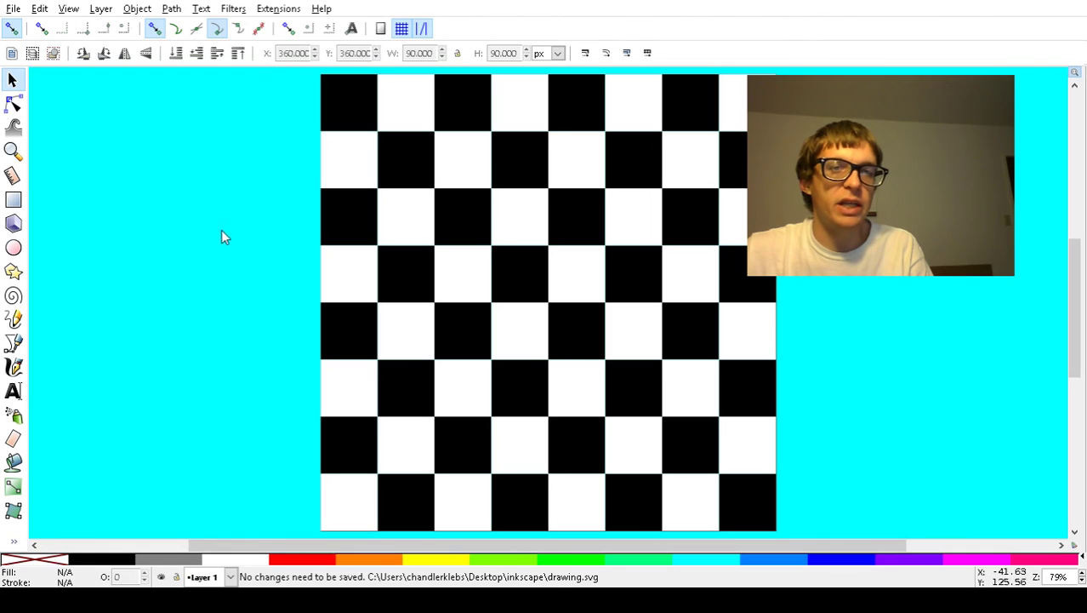